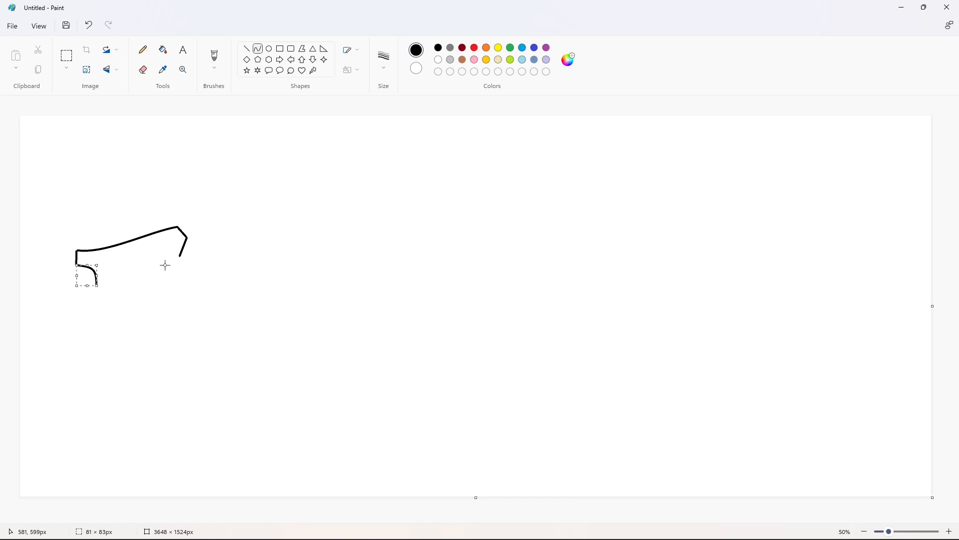
# - Draw the left edge of the F's stem with a curve flaring to the foot, plus a short slanted line at the foot
pyautogui.click(246, 48)
pyautogui.moveTo(97, 282)
pyautogui.mouseDown()
pyautogui.moveTo(96, 341)
pyautogui.moveTo(77, 380)
pyautogui.mouseUp()
pyautogui.click(257, 48)
pyautogui.click(96, 360)
pyautogui.click(95, 362)
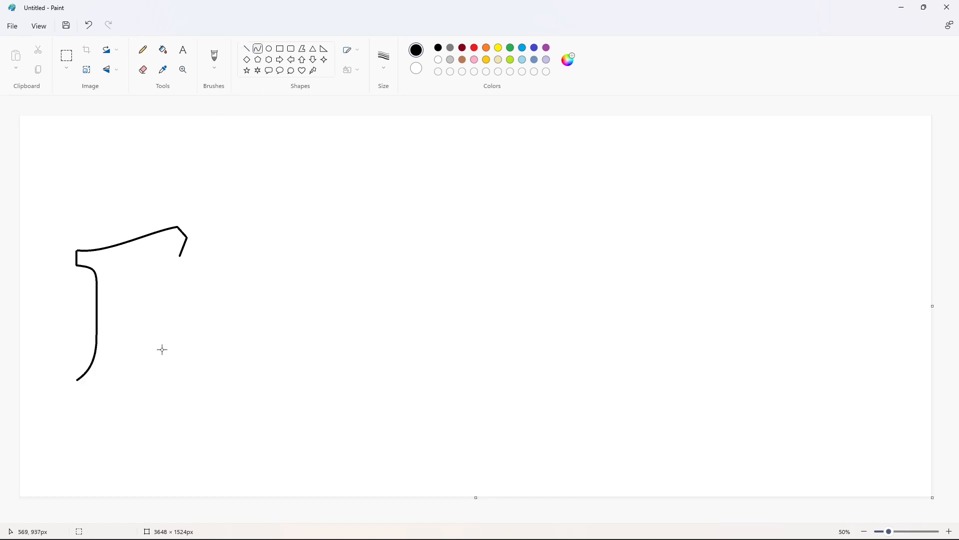
pyautogui.click(162, 349)
pyautogui.click(246, 50)
pyautogui.click(153, 365)
# - Draw the arched underside of the F's top arm as a curve
pyautogui.moveTo(162, 256)
pyautogui.mouseDown()
pyautogui.moveTo(128, 261)
pyautogui.moveTo(137, 356)
pyautogui.mouseUp()
pyautogui.click(156, 243)
pyautogui.click(156, 242)
pyautogui.click(204, 205)
pyautogui.moveTo(130, 286); pyautogui.dragTo(118, 293)
pyautogui.moveTo(125, 359); pyautogui.dragTo(118, 356)
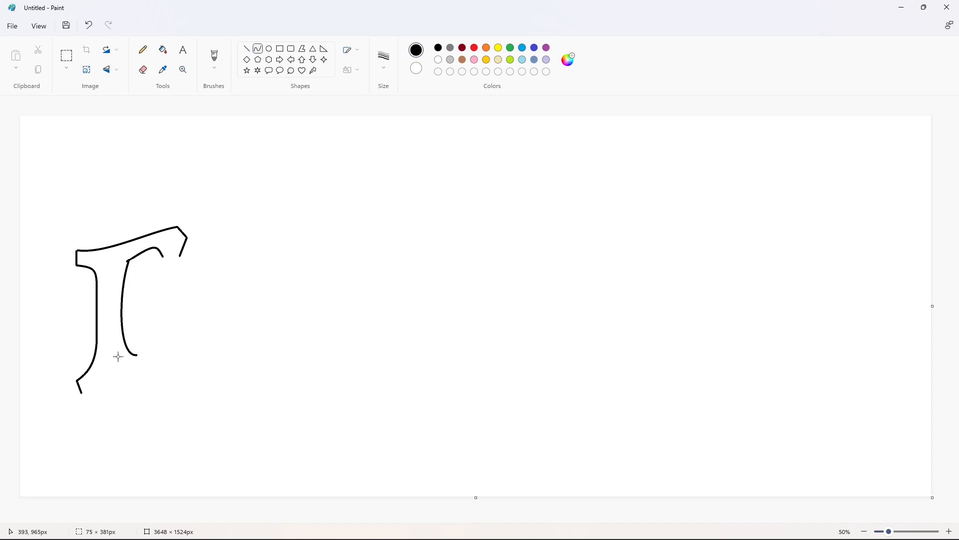
pyautogui.hotkey('ctrl', 'z')
# - Draw the inner right edge of the F's stem above the middle arm, ending in a curved notch at the arm
pyautogui.moveTo(127, 261)
pyautogui.mouseDown()
pyautogui.moveTo(124, 296)
pyautogui.moveTo(138, 281)
pyautogui.mouseUp()
pyautogui.click(123, 270)
pyautogui.click(123, 270)
pyautogui.click(150, 271)
pyautogui.hotkey('ctrl', 'z')
pyautogui.click(137, 297)
pyautogui.click(137, 296)
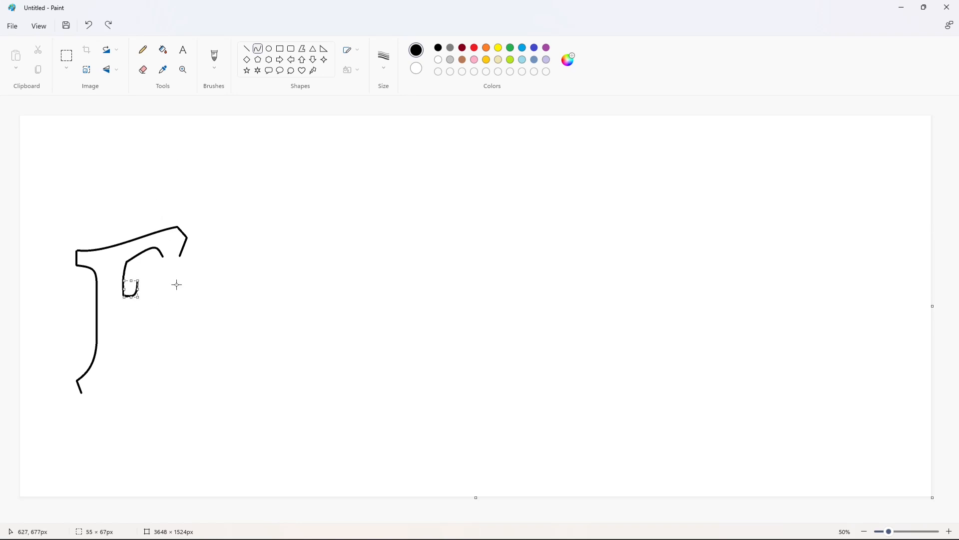
pyautogui.click(177, 284)
# - Outline the F's pointed middle arm and the curved stem edge running from beneath it to the foot
pyautogui.press('l')
pyautogui.moveTo(148, 278)
pyautogui.mouseDown()
pyautogui.moveTo(158, 316)
pyautogui.moveTo(124, 309)
pyautogui.moveTo(137, 355)
pyautogui.mouseUp()
pyautogui.press('l')
pyautogui.click(258, 51)
pyautogui.click(142, 307)
pyautogui.click(141, 307)
pyautogui.click(125, 354)
pyautogui.click(125, 354)
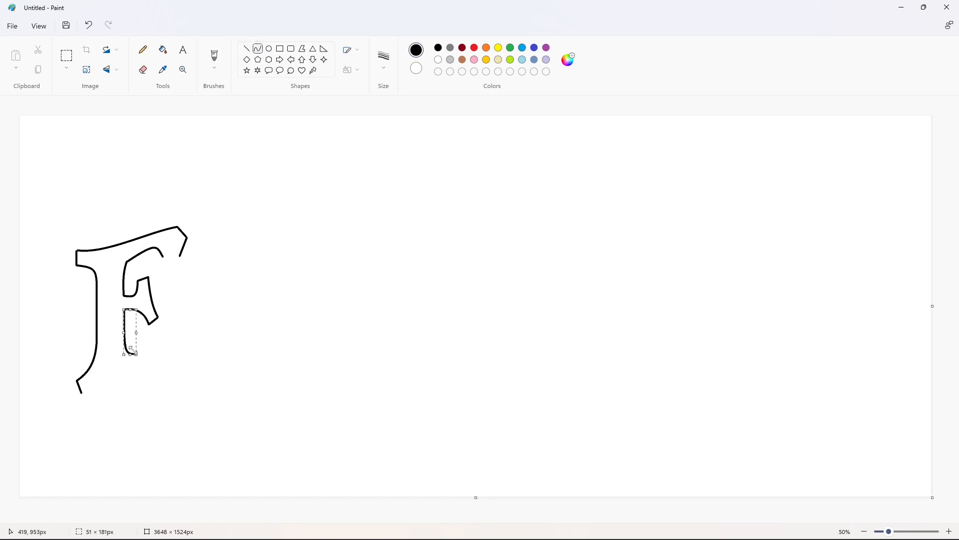
# - Close the F's foot with a short vertical line and a curved bottom edge
pyautogui.click(247, 49)
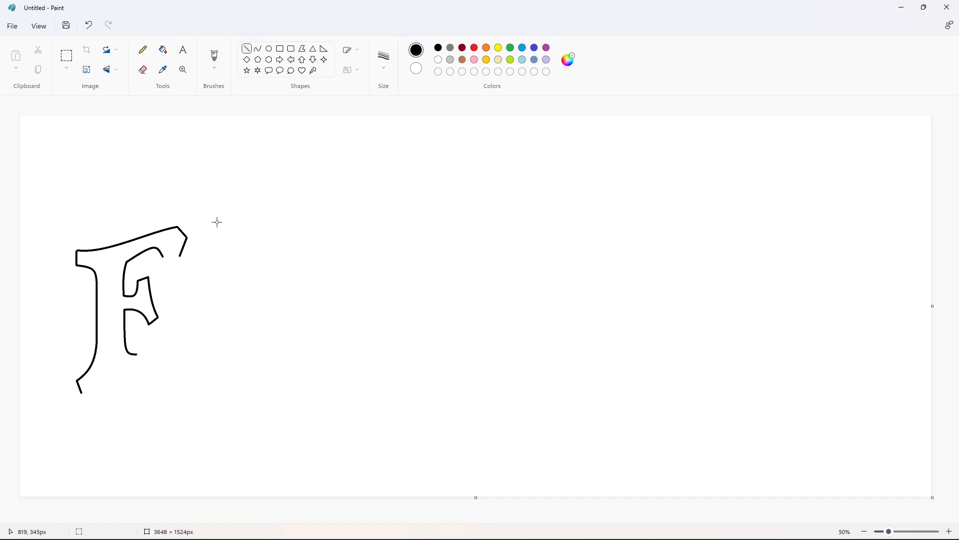
pyautogui.click(254, 51)
pyautogui.moveTo(81, 392); pyautogui.dragTo(138, 368)
pyautogui.click(103, 379)
pyautogui.click(103, 379)
# - Draw the R's upper-left serif and the curved left edge of its stem, overlapping the F's middle arm
pyautogui.click(247, 50)
pyautogui.moveTo(145, 260)
pyautogui.mouseDown()
pyautogui.moveTo(163, 257)
pyautogui.moveTo(158, 332)
pyautogui.moveTo(160, 272)
pyautogui.mouseUp()
pyautogui.click(258, 48)
pyautogui.click(159, 272)
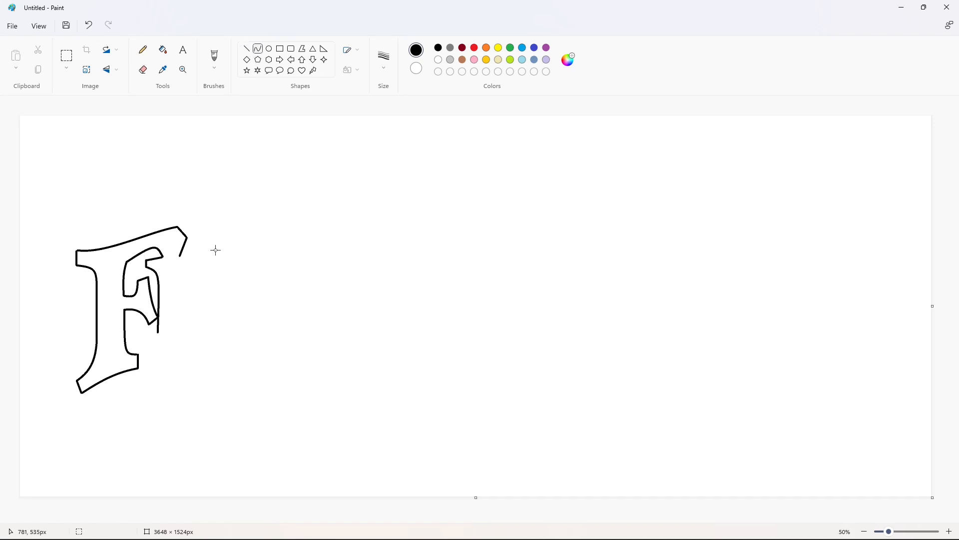
pyautogui.moveTo(154, 346)
pyautogui.mouseDown()
pyautogui.moveTo(143, 354)
pyautogui.moveTo(157, 347)
pyautogui.mouseUp()
pyautogui.click(157, 346)
pyautogui.click(203, 338)
# - Add the short left edge of the R's foot and draw the outer curve of its bowl
pyautogui.click(247, 49)
pyautogui.click(258, 49)
pyautogui.moveTo(180, 256); pyautogui.dragTo(191, 312)
pyautogui.moveTo(199, 282); pyautogui.dragTo(230, 297)
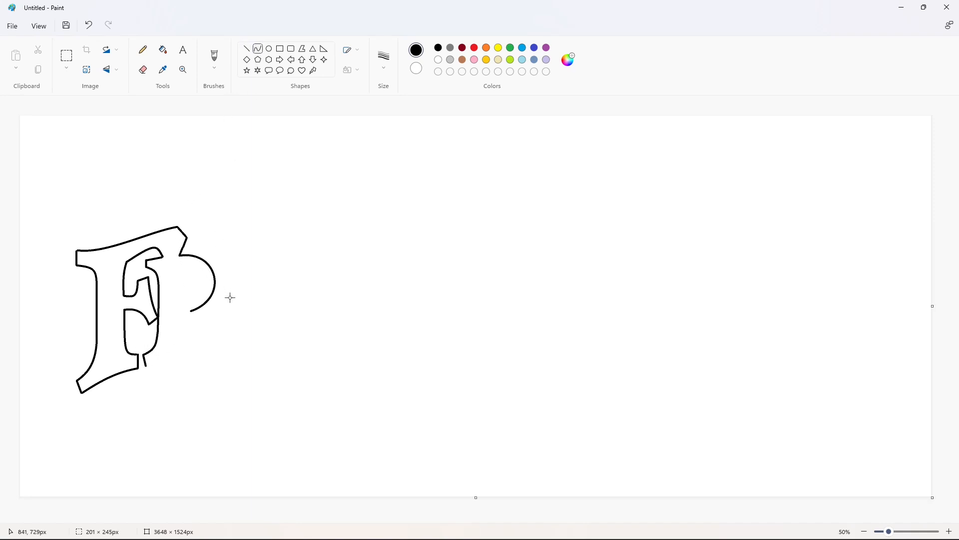
pyautogui.click(289, 290)
# - Draw the R's inner counter with a vertical line and a curve parallel to the bowl
pyautogui.click(247, 49)
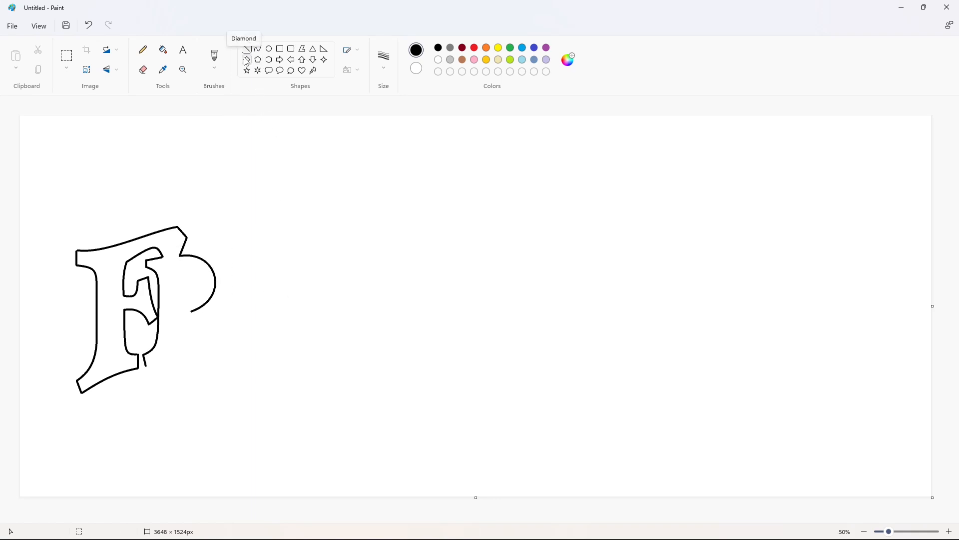
pyautogui.moveTo(180, 267); pyautogui.dragTo(179, 306)
pyautogui.click(258, 49)
pyautogui.moveTo(180, 268); pyautogui.dragTo(190, 358)
pyautogui.click(200, 274)
pyautogui.click(201, 296)
pyautogui.click(202, 307)
# - Draw the curved right edge of the R's stem below the bowl and close its foot with a curved bottom edge
pyautogui.click(247, 49)
pyautogui.click(182, 337)
pyautogui.hotkey('ctrl', 'z')
pyautogui.click(176, 346)
pyautogui.click(176, 346)
pyautogui.click(232, 330)
pyautogui.click(258, 50)
pyautogui.click(163, 359)
pyautogui.click(164, 359)
pyautogui.click(243, 346)
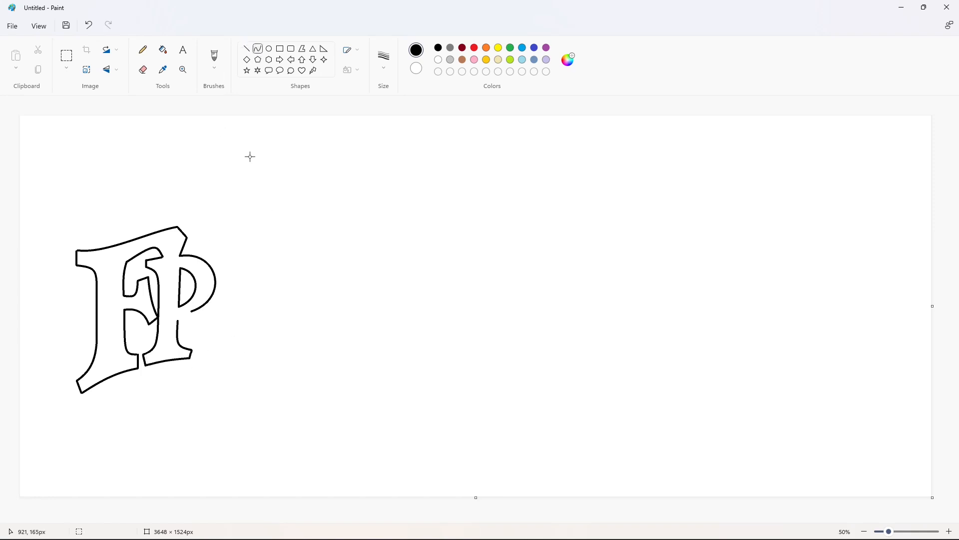
pyautogui.moveTo(177, 320); pyautogui.dragTo(237, 382)
pyautogui.moveTo(213, 383); pyautogui.dragTo(193, 390)
pyautogui.hotkey('ctrl', 'z')
# - Draw the lower edge of the R's leg as a small arch from the stem continuing into a long sweeping tail
pyautogui.moveTo(179, 320); pyautogui.dragTo(190, 335)
pyautogui.click(189, 335)
pyautogui.click(189, 335)
pyautogui.click(238, 325)
pyautogui.hotkey('ctrl', 'z')
pyautogui.click(223, 322)
pyautogui.moveTo(192, 334); pyautogui.dragTo(238, 382)
pyautogui.click(201, 373)
pyautogui.click(211, 383)
pyautogui.click(285, 369)
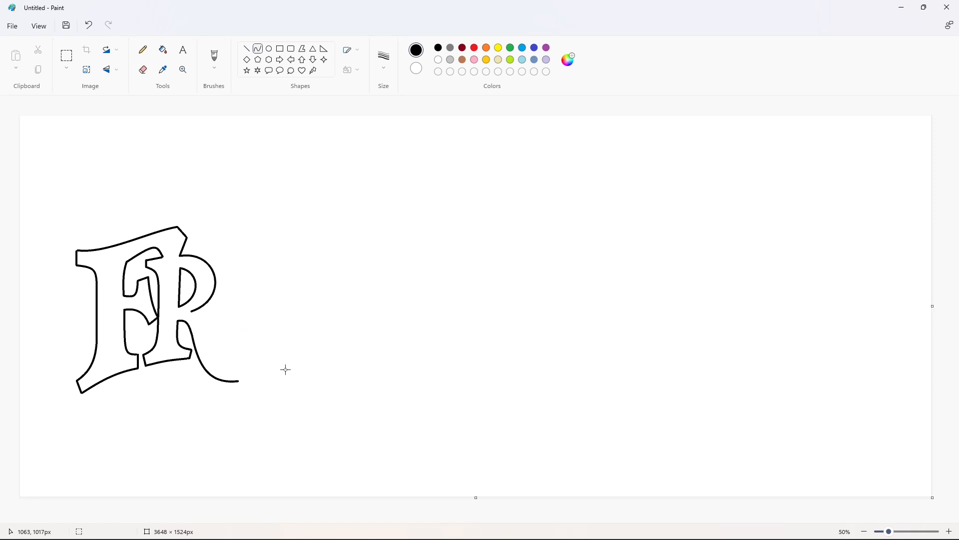
# - Draw the upper edge of the R's leg below the bowl and the curved left stroke of the A meeting it
pyautogui.moveTo(191, 311); pyautogui.dragTo(212, 334)
pyautogui.click(210, 313)
pyautogui.click(202, 311)
pyautogui.click(274, 318)
pyautogui.moveTo(213, 267)
pyautogui.mouseDown()
pyautogui.moveTo(220, 321)
pyautogui.moveTo(212, 334)
pyautogui.mouseUp()
pyautogui.click(229, 272)
pyautogui.click(229, 272)
pyautogui.click(306, 274)
# - Outline the A's top serifs and curved right side, and draw its triangular counter
pyautogui.click(247, 50)
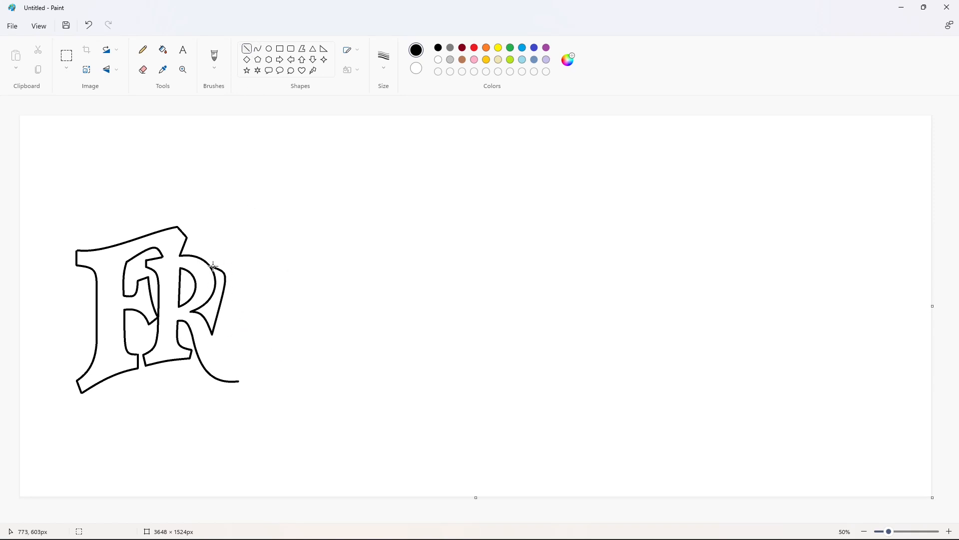
pyautogui.click(227, 256)
pyautogui.moveTo(239, 254)
pyautogui.mouseDown()
pyautogui.moveTo(260, 255)
pyautogui.moveTo(265, 312)
pyautogui.moveTo(231, 317)
pyautogui.moveTo(244, 315)
pyautogui.moveTo(243, 370)
pyautogui.mouseUp()
pyautogui.click(243, 258)
pyautogui.click(247, 50)
pyautogui.click(258, 50)
pyautogui.click(257, 266)
pyautogui.click(257, 268)
# - Draw the curved upper edge of the R's tail from the A's lower left to the tail's tip
pyautogui.click(247, 49)
pyautogui.click(258, 49)
pyautogui.moveTo(232, 353); pyautogui.dragTo(217, 359)
pyautogui.click(218, 368)
pyautogui.click(286, 360)
# - Draw the underside of the A's crossbar, the curved inner edge of its right leg and the foot's bottom edge
pyautogui.click(248, 50)
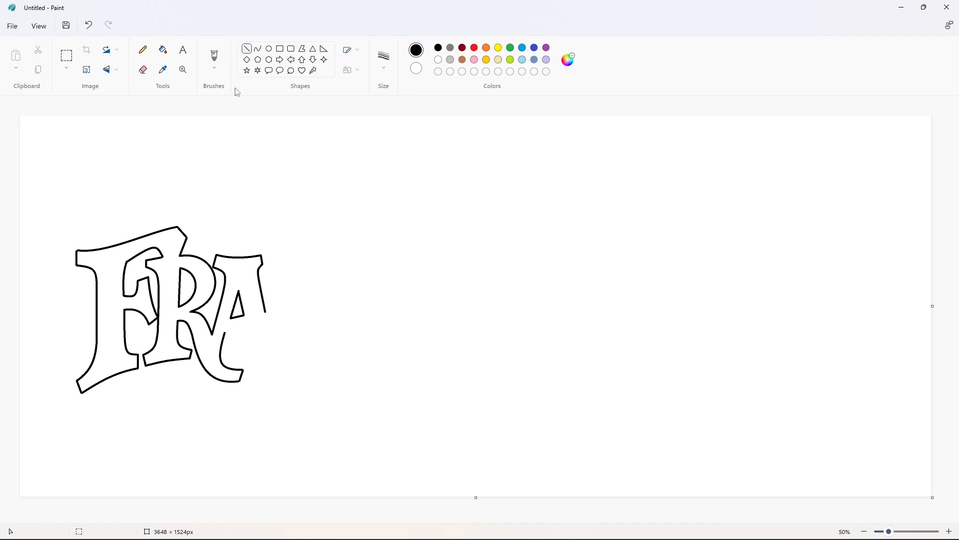
pyautogui.click(290, 317)
pyautogui.moveTo(244, 326)
pyautogui.mouseDown()
pyautogui.moveTo(232, 350)
pyautogui.moveTo(274, 358)
pyautogui.mouseUp()
pyautogui.click(258, 49)
pyautogui.click(249, 337)
pyautogui.click(248, 344)
pyautogui.click(246, 49)
pyautogui.click(257, 50)
pyautogui.click(249, 357)
pyautogui.click(253, 356)
pyautogui.click(330, 323)
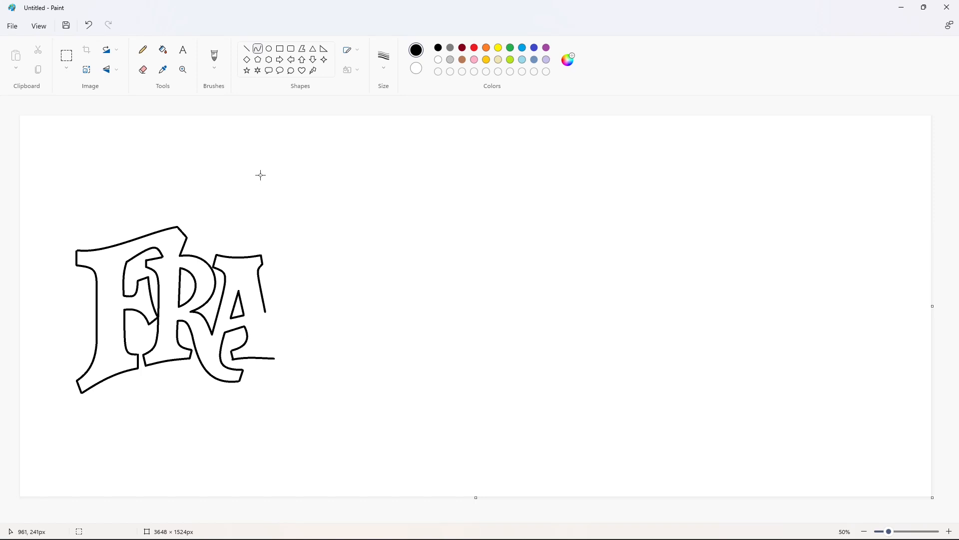
# - Close the A's right foot and draw the upper and lower outer curves of the G
pyautogui.click(247, 49)
pyautogui.click(258, 49)
pyautogui.moveTo(265, 311)
pyautogui.mouseDown()
pyautogui.moveTo(322, 261)
pyautogui.moveTo(264, 269)
pyautogui.mouseUp()
pyautogui.moveTo(271, 337); pyautogui.dragTo(320, 358)
pyautogui.moveTo(303, 354); pyautogui.dragTo(292, 370)
pyautogui.click(292, 370)
# - Outline the G's pointed upper-right serif with short lines and a curved right edge
pyautogui.click(247, 49)
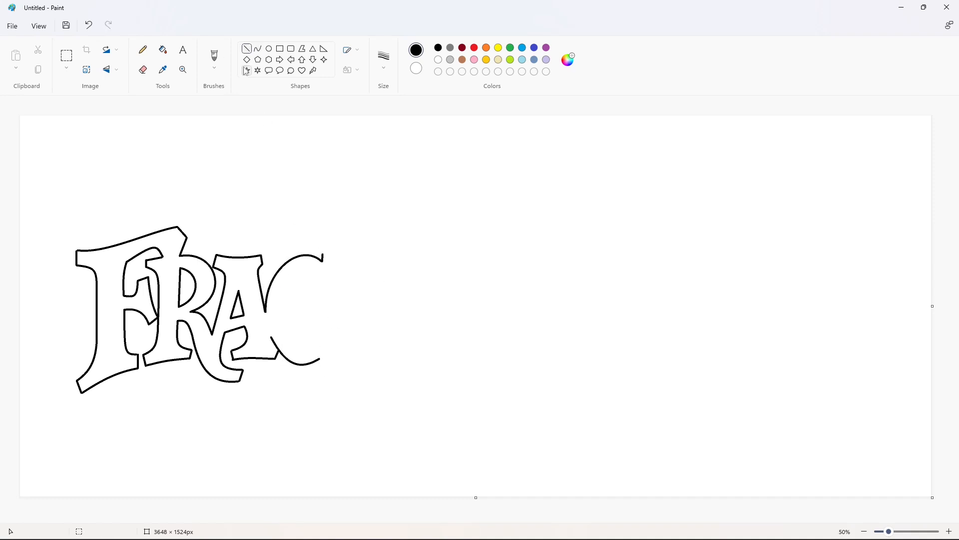
pyautogui.click(258, 49)
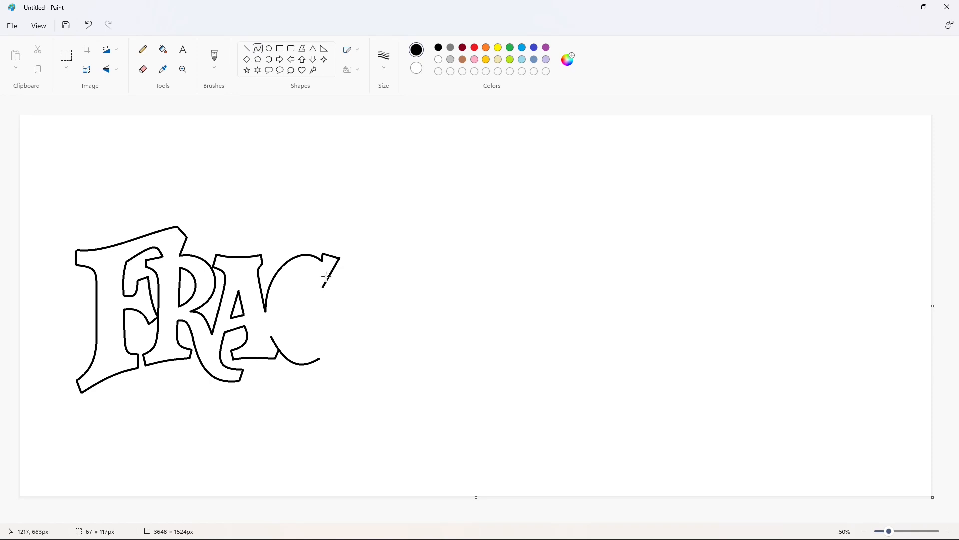
pyautogui.click(327, 271)
pyautogui.click(327, 270)
pyautogui.click(396, 239)
pyautogui.click(247, 49)
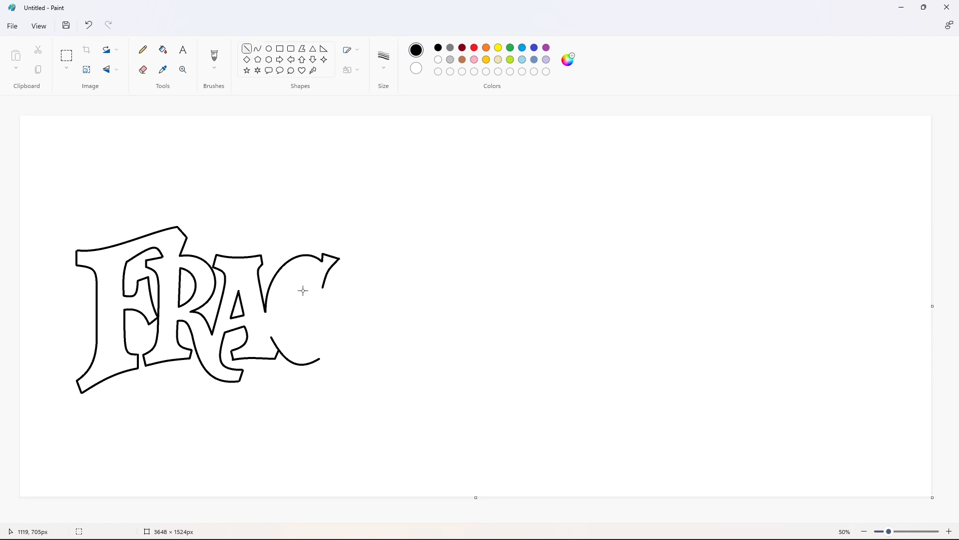
# - Draw the G's inner contour with curves running from the serif down the inside and around to the crossbar
pyautogui.click(257, 49)
pyautogui.moveTo(312, 290); pyautogui.dragTo(303, 269)
pyautogui.moveTo(306, 269)
pyautogui.mouseDown()
pyautogui.moveTo(321, 270)
pyautogui.moveTo(304, 340)
pyautogui.moveTo(283, 328)
pyautogui.moveTo(281, 338)
pyautogui.moveTo(302, 326)
pyautogui.moveTo(299, 314)
pyautogui.mouseUp()
pyautogui.click(315, 263)
pyautogui.click(394, 269)
pyautogui.click(286, 288)
pyautogui.click(398, 314)
pyautogui.click(311, 334)
pyautogui.click(316, 312)
pyautogui.click(360, 313)
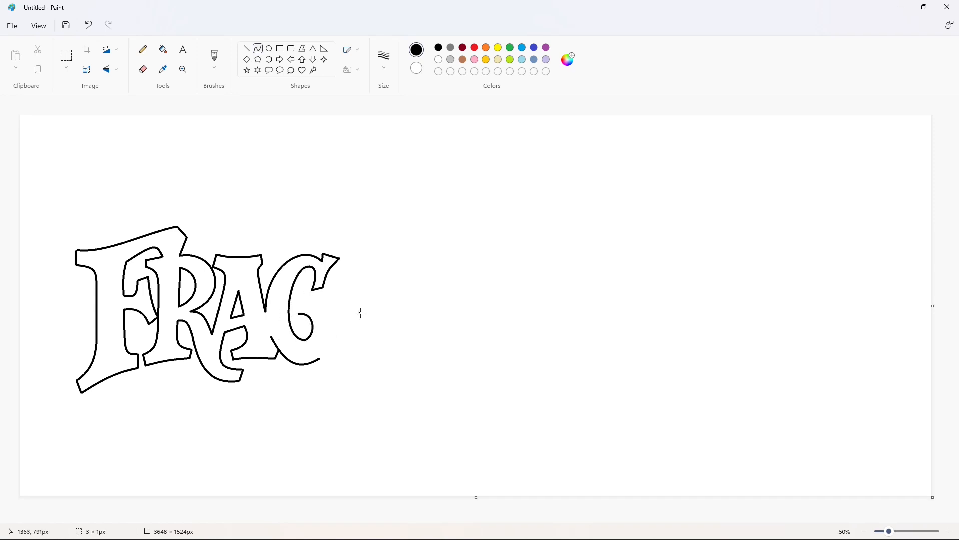
pyautogui.hotkey('ctrl', 'z')
# - Draw the top edge of the G's crossbar and the short spur lines at its lower right
pyautogui.moveTo(361, 312)
pyautogui.mouseDown()
pyautogui.moveTo(330, 316)
pyautogui.moveTo(325, 302)
pyautogui.mouseUp()
pyautogui.click(246, 49)
pyautogui.click(349, 291)
pyautogui.hotkey('ctrl', 'z')
pyautogui.click(258, 48)
pyautogui.click(247, 49)
pyautogui.click(322, 362)
# - Draw the upper and lower outer curves of the fifth letter beside the G
pyautogui.click(257, 48)
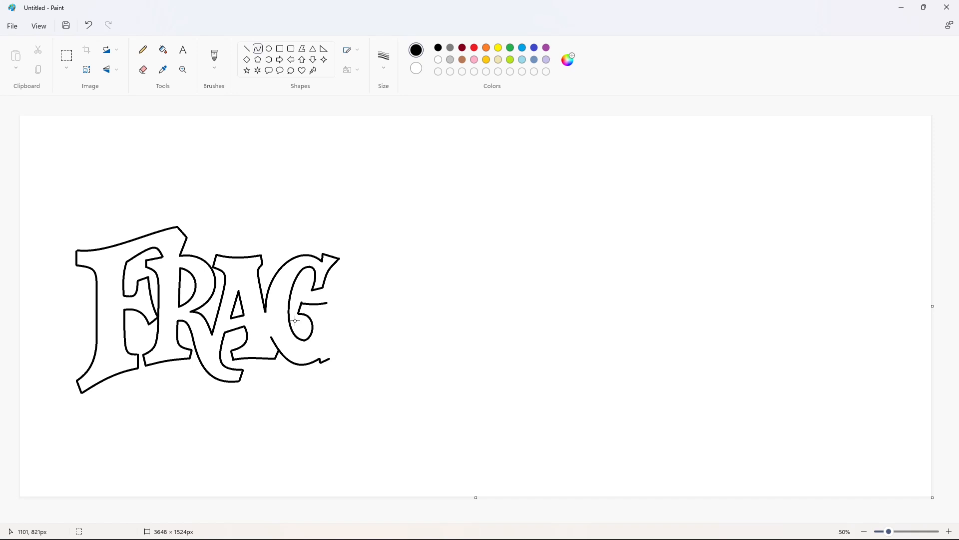
pyautogui.moveTo(327, 322); pyautogui.dragTo(384, 262)
pyautogui.click(326, 348)
pyautogui.click(327, 330)
pyautogui.click(344, 245)
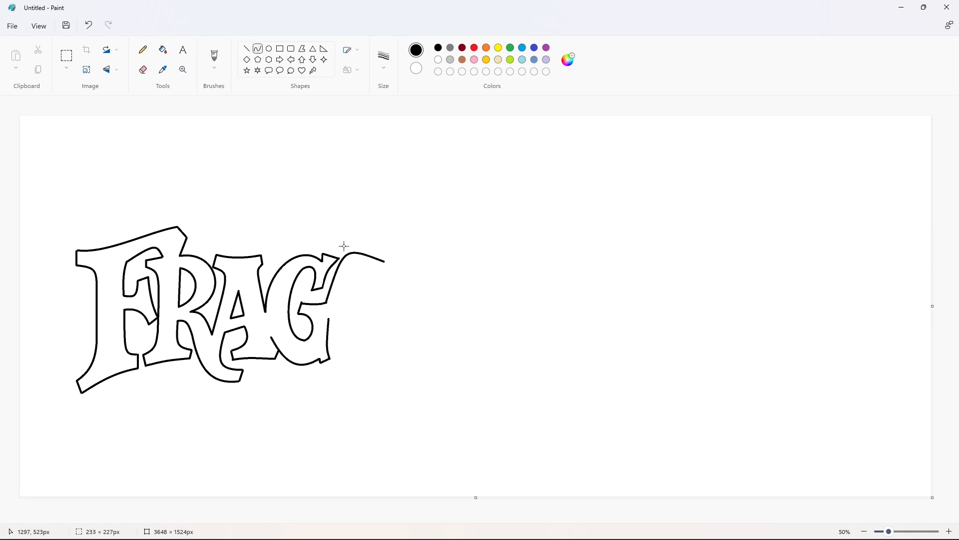
pyautogui.click(379, 249)
pyautogui.moveTo(329, 319); pyautogui.dragTo(380, 354)
pyautogui.click(337, 365)
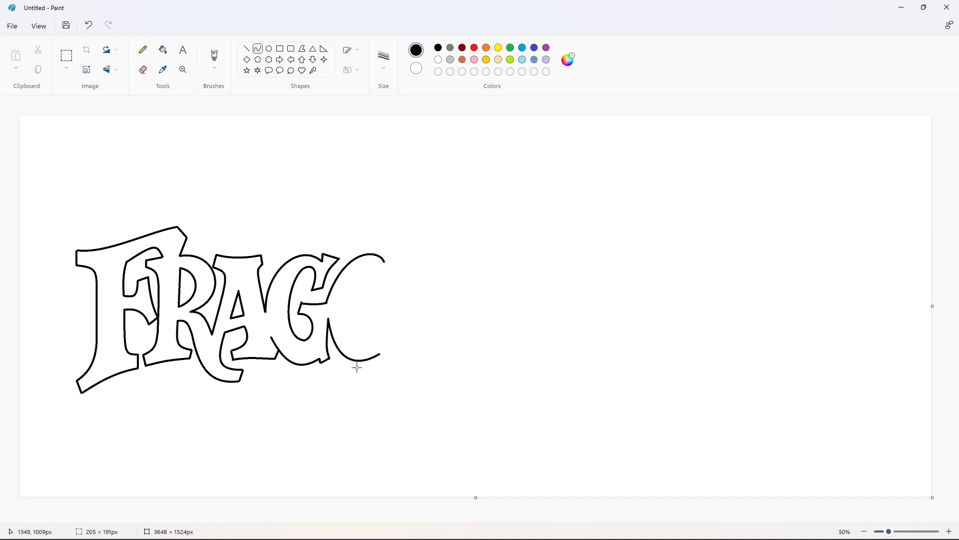
pyautogui.click(358, 368)
# - Outline the fifth letter's upper-right serif with short lines and a curved edge, and add a short line at its lower end
pyautogui.click(246, 49)
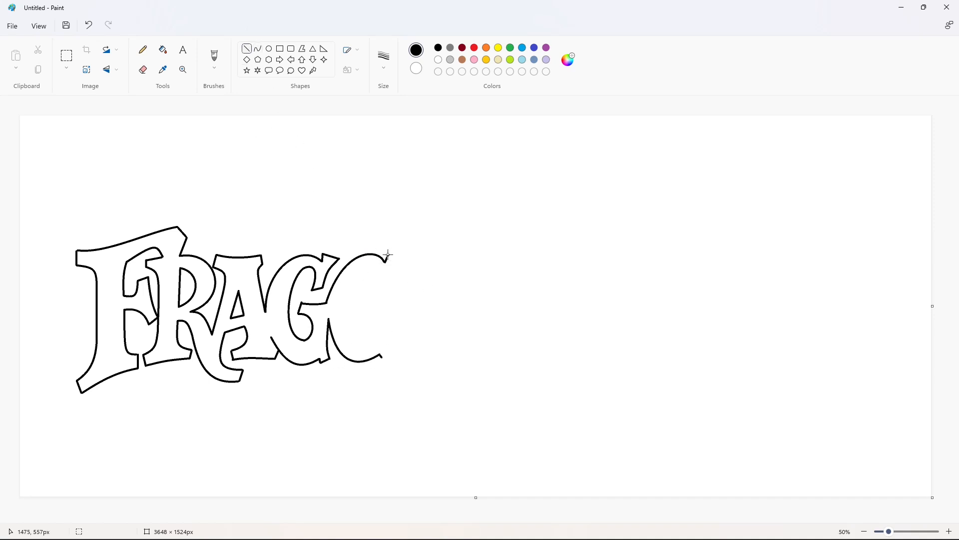
pyautogui.moveTo(401, 257)
pyautogui.mouseDown()
pyautogui.moveTo(387, 287)
pyautogui.moveTo(374, 290)
pyautogui.moveTo(363, 271)
pyautogui.moveTo(365, 340)
pyautogui.mouseUp()
pyautogui.click(359, 301)
pyautogui.click(258, 49)
pyautogui.click(380, 273)
pyautogui.click(374, 260)
pyautogui.click(437, 265)
# - Draw the inner left curve of the fifth letter from its serif down to the lower opening
pyautogui.moveTo(364, 303); pyautogui.dragTo(342, 282)
pyautogui.click(350, 342)
pyautogui.click(423, 312)
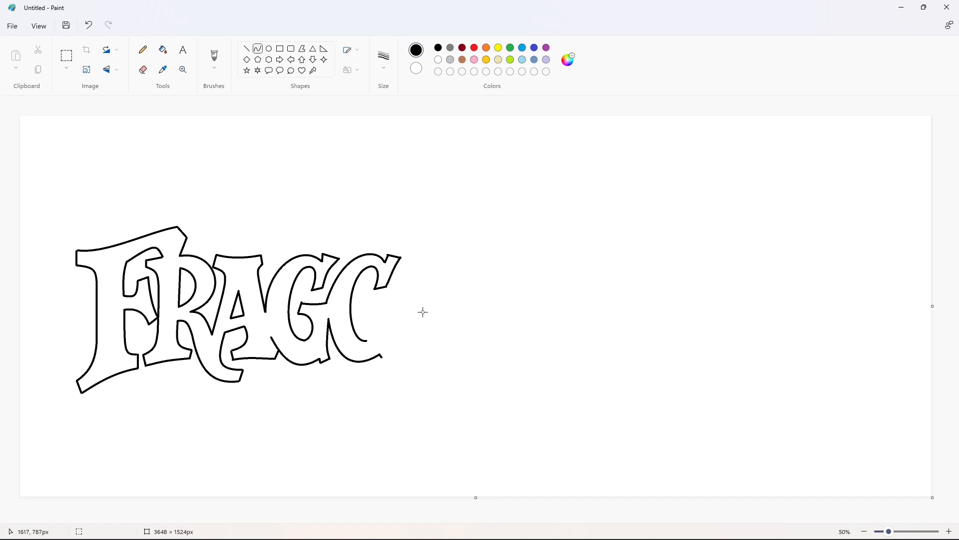
# - Draw the curved inner edge of the second G's lower opening, rising from its bowl toward the crossbar
pyautogui.moveTo(366, 340); pyautogui.dragTo(358, 312)
pyautogui.moveTo(365, 326); pyautogui.dragTo(379, 341)
pyautogui.click(375, 309)
pyautogui.click(419, 310)
pyautogui.hotkey('ctrl', 'z')
# - Draw the second G's crossbar top edge, its short right end, and the right edge running down to the base
pyautogui.click(246, 49)
pyautogui.click(258, 48)
pyautogui.moveTo(374, 302)
pyautogui.mouseDown()
pyautogui.moveTo(395, 300)
pyautogui.moveTo(387, 354)
pyautogui.moveTo(389, 317)
pyautogui.moveTo(399, 323)
pyautogui.mouseUp()
pyautogui.click(247, 49)
pyautogui.click(257, 48)
# - Draw the L's top edge with its short right end, and the left serif and stem edge down to the base
pyautogui.moveTo(399, 262)
pyautogui.mouseDown()
pyautogui.moveTo(440, 261)
pyautogui.moveTo(425, 264)
pyautogui.mouseUp()
pyautogui.click(424, 264)
pyautogui.click(247, 49)
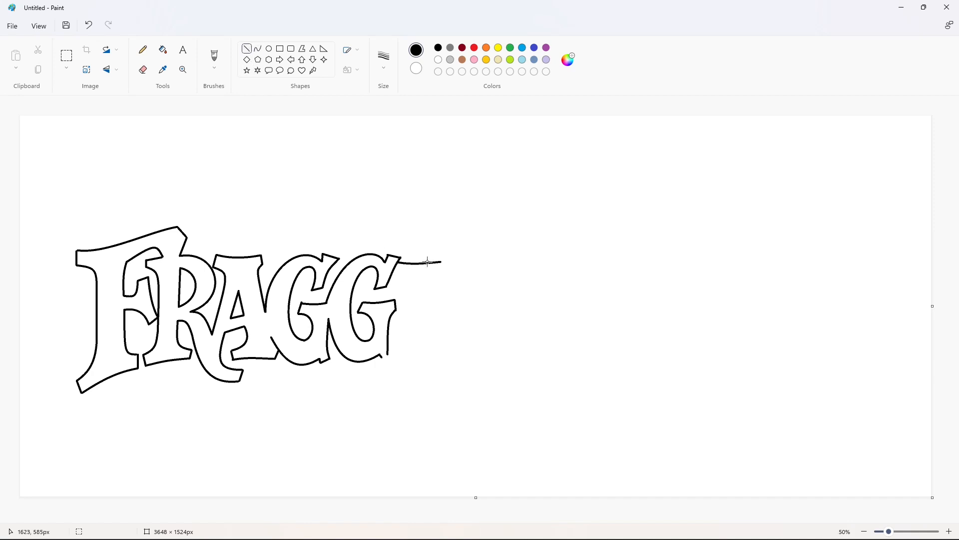
pyautogui.click(257, 49)
pyautogui.moveTo(397, 270)
pyautogui.mouseDown()
pyautogui.moveTo(403, 334)
pyautogui.moveTo(382, 358)
pyautogui.moveTo(399, 348)
pyautogui.mouseUp()
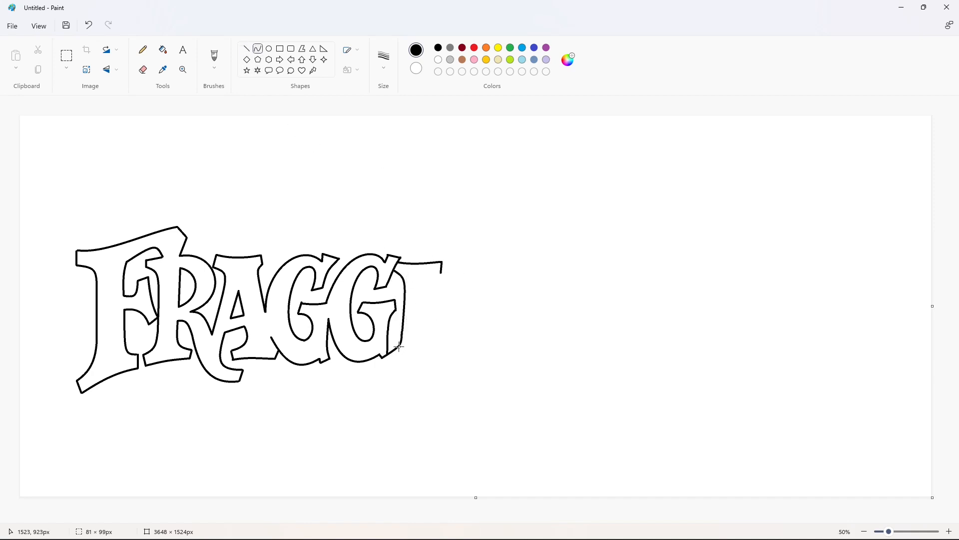
pyautogui.click(399, 349)
pyautogui.click(454, 337)
# - Remove the overlapping line between the second G's upper serif and the L using white
pyautogui.click(951, 533)
pyautogui.click(250, 49)
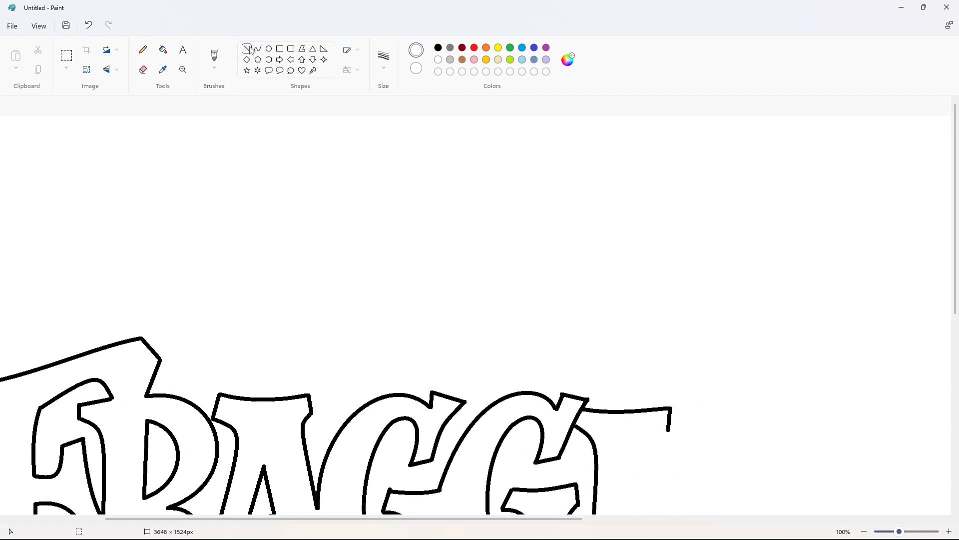
pyautogui.moveTo(580, 422); pyautogui.dragTo(560, 418)
pyautogui.click(163, 49)
pyautogui.scroll(-1, 773, 460)
# - Draw the right edge of the L's stem, the inner curve of its foot, and its bottom edge in black
pyautogui.click(258, 49)
pyautogui.click(439, 48)
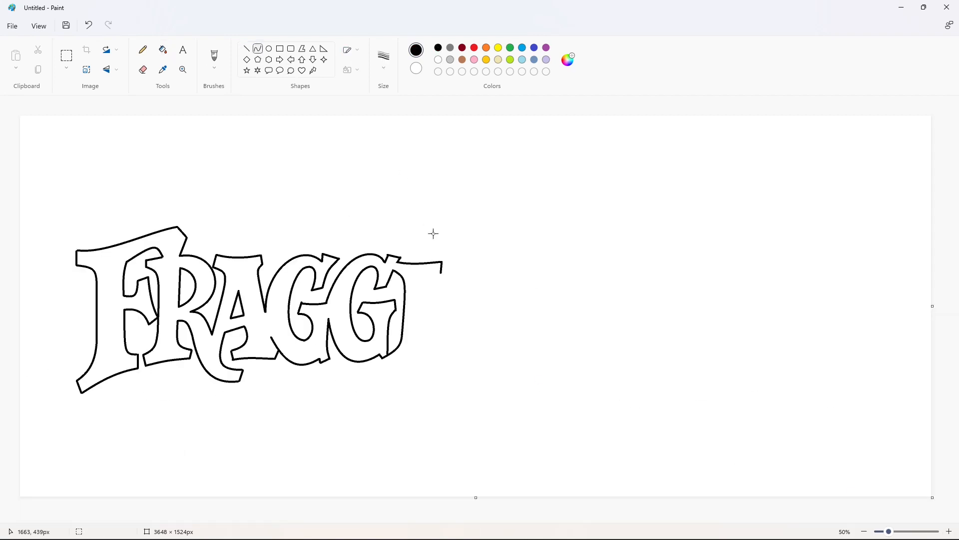
pyautogui.moveTo(441, 272); pyautogui.dragTo(423, 349)
pyautogui.moveTo(430, 303); pyautogui.dragTo(424, 277)
pyautogui.moveTo(381, 355)
pyautogui.mouseDown()
pyautogui.moveTo(386, 368)
pyautogui.moveTo(441, 364)
pyautogui.moveTo(419, 361)
pyautogui.moveTo(433, 315)
pyautogui.mouseUp()
pyautogui.click(418, 360)
pyautogui.click(511, 356)
# - Outline the L's raised foot with a top edge and a slanted outer edge rising from the base
pyautogui.moveTo(433, 332)
pyautogui.mouseDown()
pyautogui.moveTo(438, 340)
pyautogui.moveTo(445, 306)
pyautogui.moveTo(461, 306)
pyautogui.mouseUp()
pyautogui.click(485, 328)
pyautogui.click(248, 51)
pyautogui.click(259, 52)
pyautogui.click(449, 309)
pyautogui.click(504, 309)
pyautogui.moveTo(441, 364); pyautogui.dragTo(461, 323)
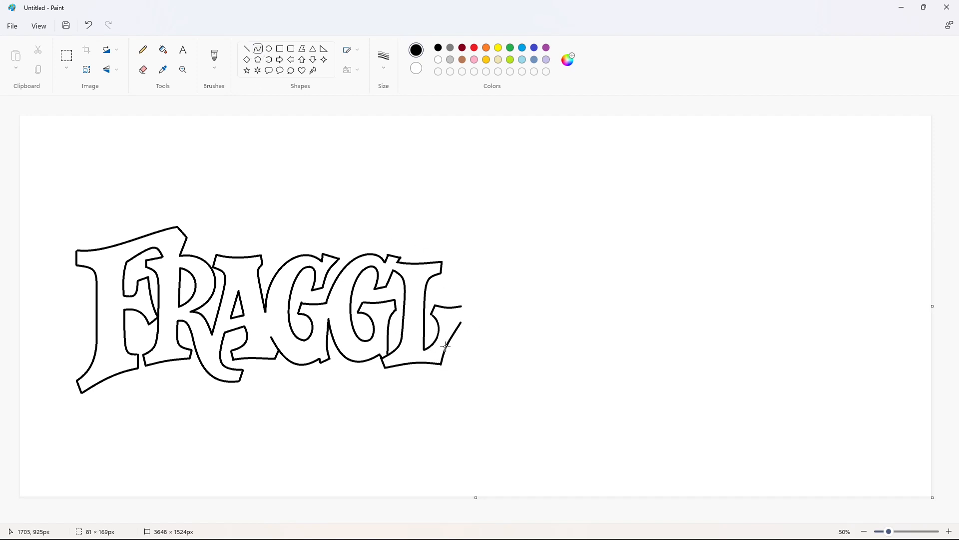
pyautogui.click(448, 342)
pyautogui.click(595, 330)
# - Draw the E's bowed left edge and its slightly curved top edge with a short line at the upper-left serif
pyautogui.moveTo(447, 271); pyautogui.dragTo(449, 354)
pyautogui.moveTo(451, 281); pyautogui.dragTo(472, 276)
pyautogui.moveTo(457, 331); pyautogui.dragTo(463, 351)
pyautogui.click(523, 317)
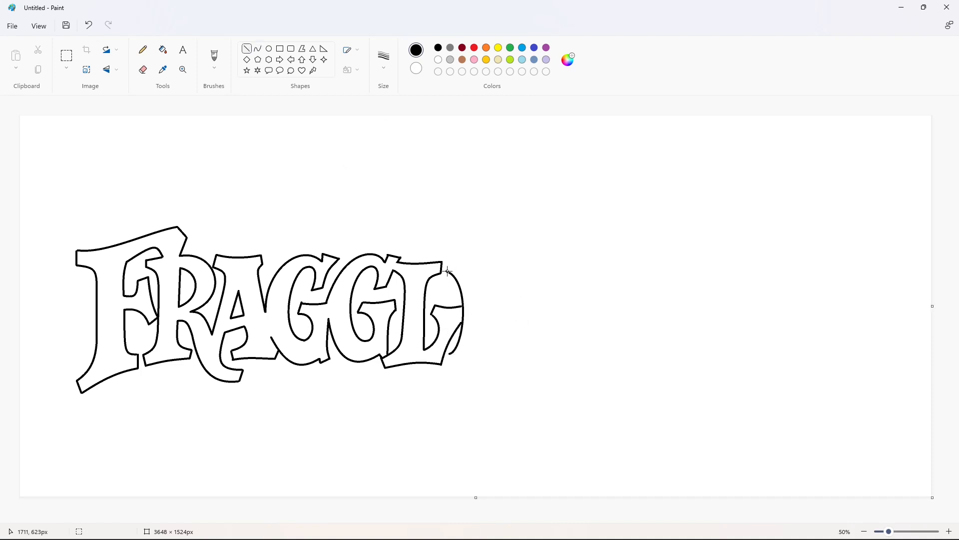
pyautogui.click(525, 244)
pyautogui.click(258, 49)
pyautogui.moveTo(451, 261); pyautogui.dragTo(512, 262)
pyautogui.click(482, 267)
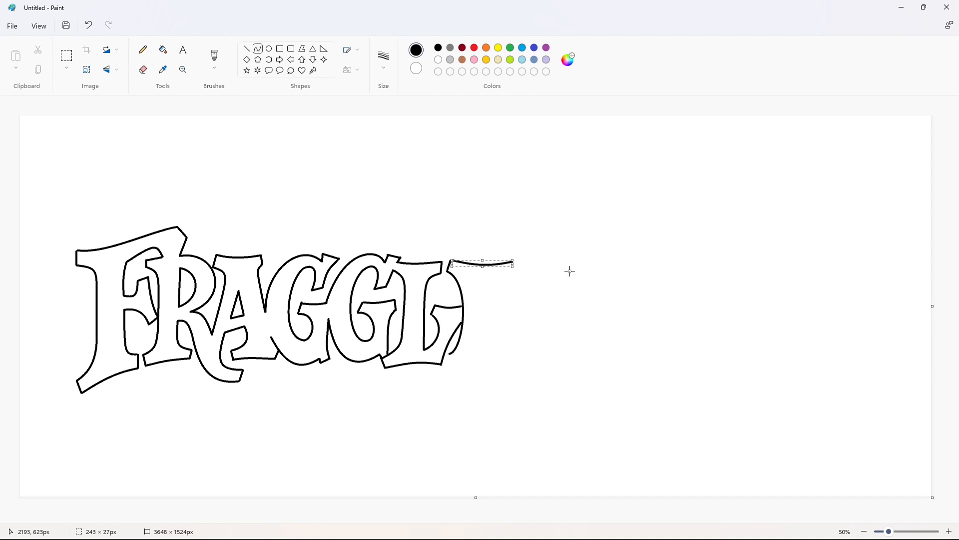
pyautogui.click(569, 272)
# - Draw the E's bottom edge and the outer right edges of its upper and lower arms
pyautogui.click(247, 49)
pyautogui.moveTo(450, 353)
pyautogui.mouseDown()
pyautogui.moveTo(508, 362)
pyautogui.moveTo(522, 323)
pyautogui.mouseUp()
pyautogui.click(258, 49)
pyautogui.click(473, 361)
pyautogui.click(512, 340)
pyautogui.click(530, 343)
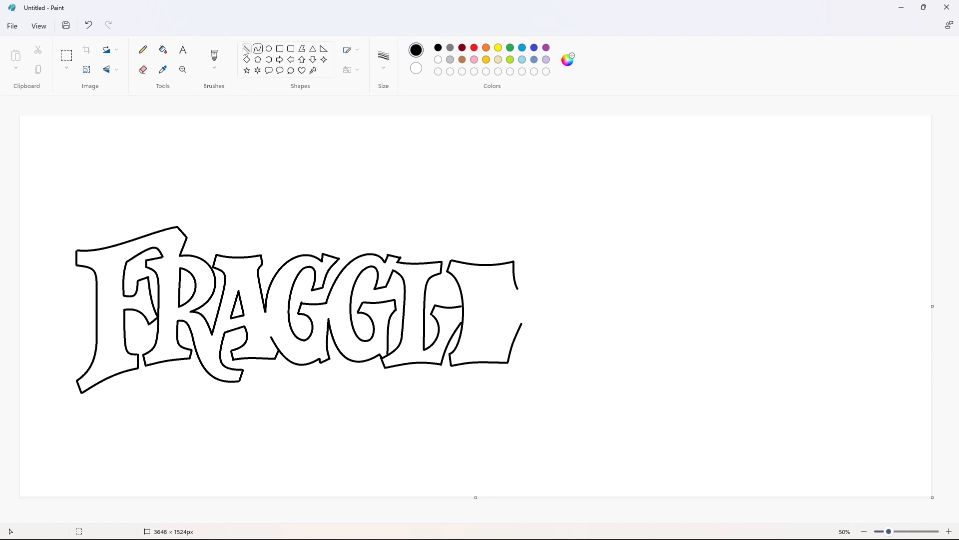
# - Draw the inner edge of the E's stem and the inner curves of its upper and lower arms
pyautogui.click(247, 49)
pyautogui.click(257, 49)
pyautogui.moveTo(483, 275); pyautogui.dragTo(483, 349)
pyautogui.click(481, 321)
pyautogui.click(531, 309)
pyautogui.moveTo(483, 276); pyautogui.dragTo(508, 292)
pyautogui.click(503, 274)
pyautogui.click(562, 280)
pyautogui.moveTo(482, 348); pyautogui.dragTo(507, 324)
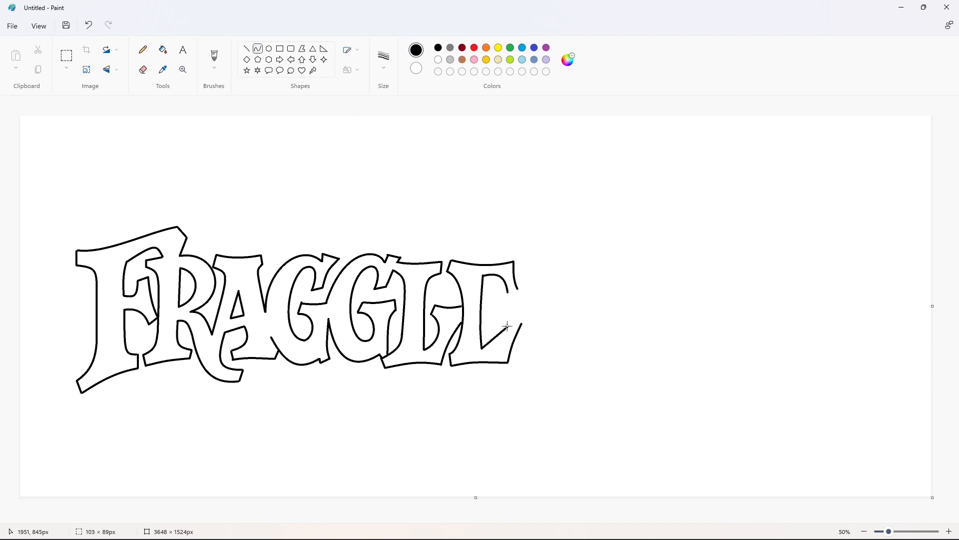
pyautogui.click(506, 337)
# - Close the end of the E's upper arm and draw the upper edge of its middle arm
pyautogui.click(246, 48)
pyautogui.moveTo(508, 292); pyautogui.dragTo(518, 289)
pyautogui.click(583, 286)
pyautogui.click(258, 48)
pyautogui.doubleClick(489, 304)
pyautogui.click(520, 300)
# - Draw the lower edge of the E's middle arm and the curved right edge that closes it
pyautogui.moveTo(482, 311); pyautogui.dragTo(494, 323)
pyautogui.doubleClick(488, 309)
pyautogui.click(559, 301)
pyautogui.click(246, 49)
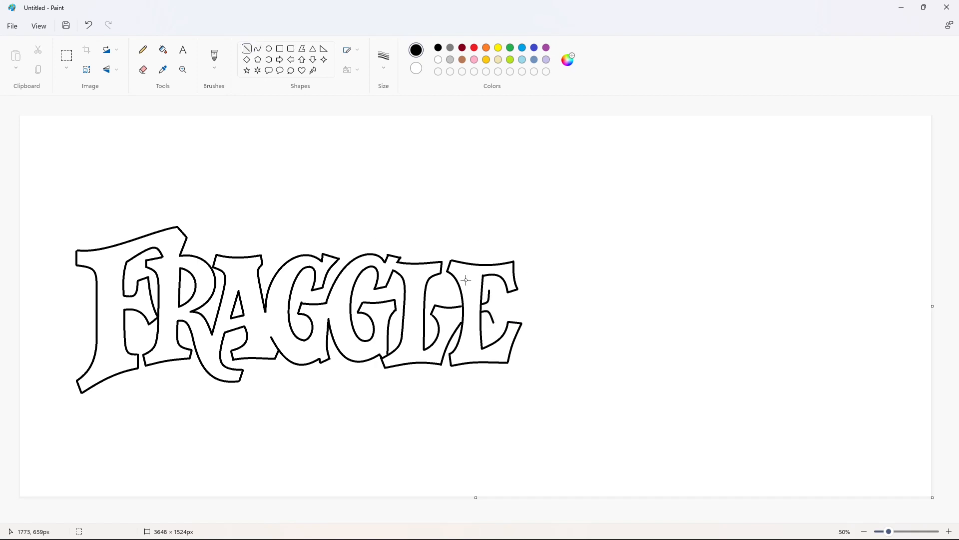
pyautogui.click(545, 304)
pyautogui.click(258, 48)
pyautogui.moveTo(498, 289); pyautogui.dragTo(502, 318)
pyautogui.doubleClick(499, 306)
pyautogui.click(568, 314)
# - Remove the segment of the E's left edge that crosses the L's raised foot, using white lines and Fill
pyautogui.scroll(1, 894, 508)
pyautogui.scroll(-4, 359, 175)
pyautogui.click(247, 49)
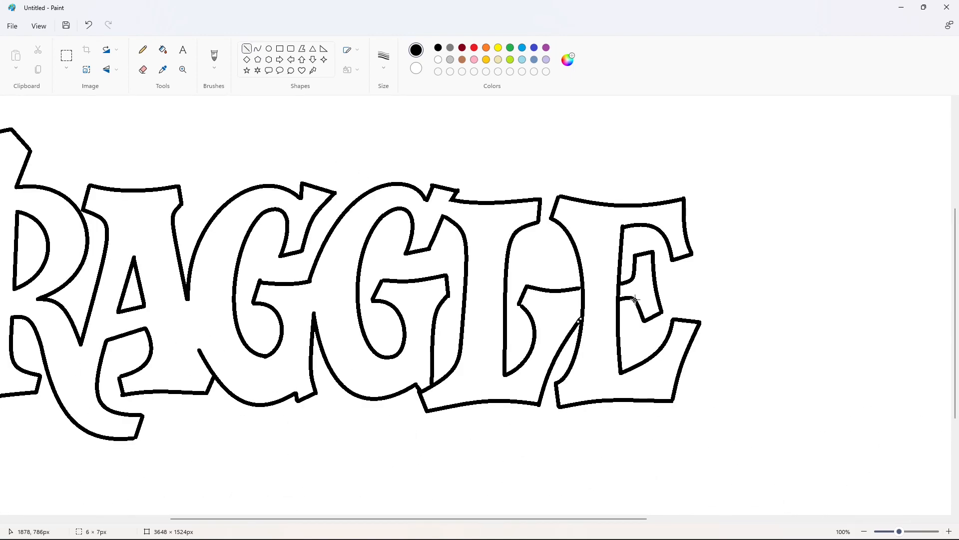
pyautogui.click(438, 60)
pyautogui.click(652, 303)
pyautogui.click(163, 50)
pyautogui.click(583, 303)
pyautogui.click(246, 49)
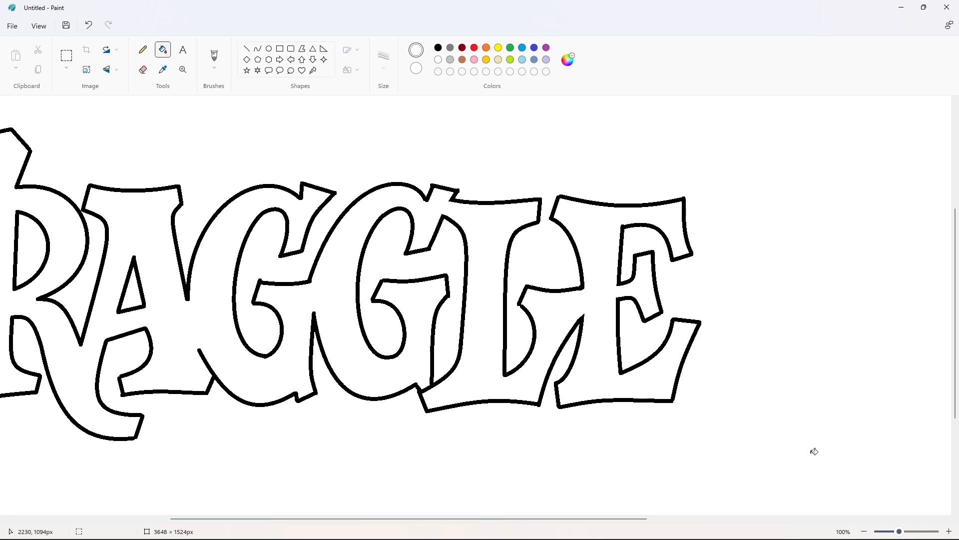
# - Start an R after the E in black with its upper-left serif, upper stem edge, and large outer bowl curve
pyautogui.scroll(-2, 743, 382)
pyautogui.click(258, 49)
pyautogui.click(438, 47)
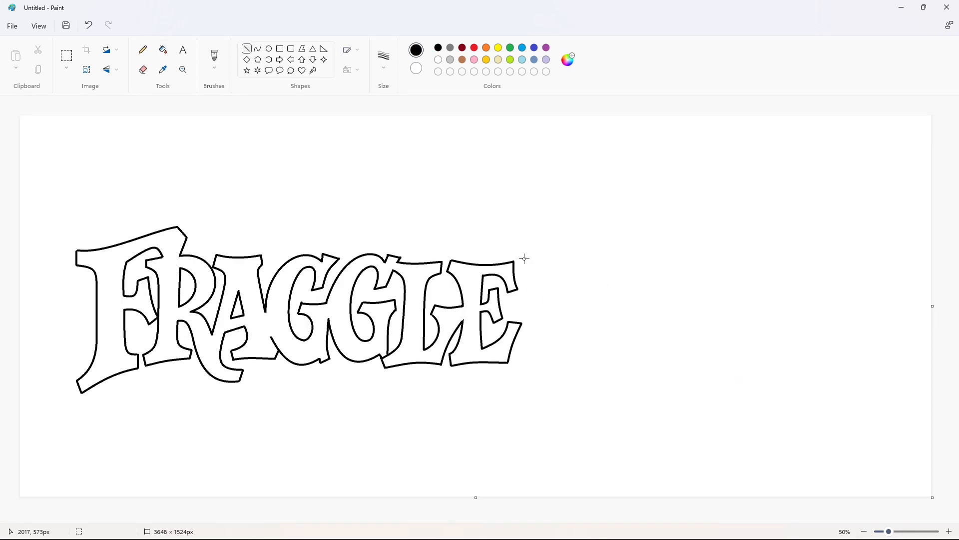
pyautogui.moveTo(527, 260); pyautogui.dragTo(549, 307)
pyautogui.click(548, 262)
pyautogui.click(549, 262)
pyautogui.moveTo(527, 259)
pyautogui.mouseDown()
pyautogui.moveTo(588, 316)
pyautogui.moveTo(600, 231)
pyautogui.moveTo(649, 287)
pyautogui.mouseUp()
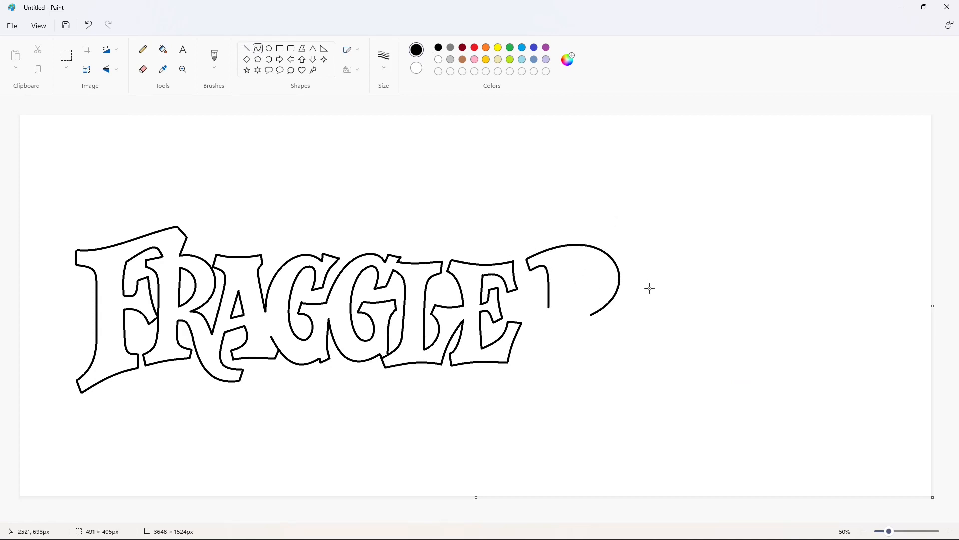
# - Outline the pointed spur on the left of the new R's stem and the curved stem edge below it
pyautogui.click(246, 48)
pyautogui.moveTo(550, 308)
pyautogui.mouseDown()
pyautogui.moveTo(535, 307)
pyautogui.moveTo(549, 317)
pyautogui.moveTo(525, 372)
pyautogui.moveTo(550, 346)
pyautogui.mouseUp()
pyautogui.click(556, 318)
pyautogui.click(581, 318)
pyautogui.click(258, 49)
pyautogui.moveTo(550, 346); pyautogui.dragTo(549, 366)
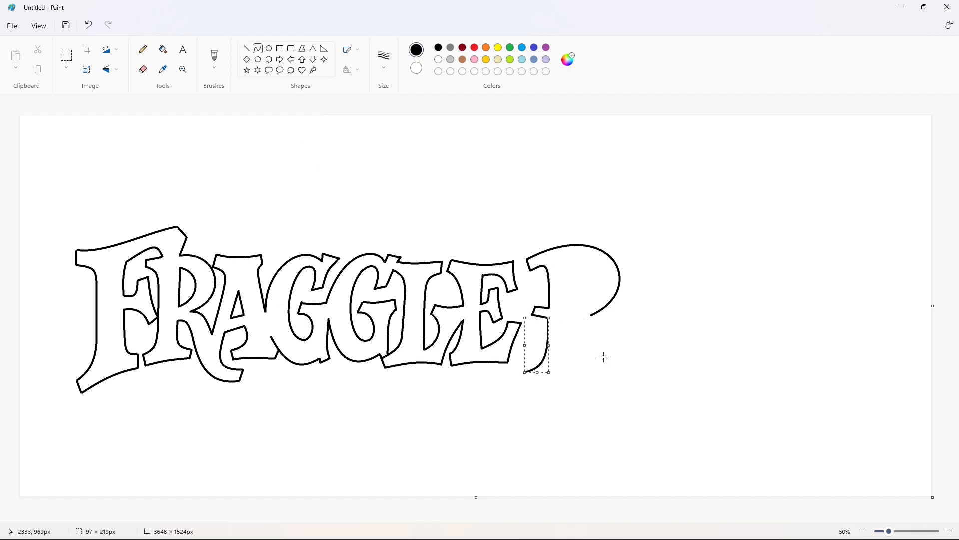
pyautogui.click(604, 357)
pyautogui.click(247, 49)
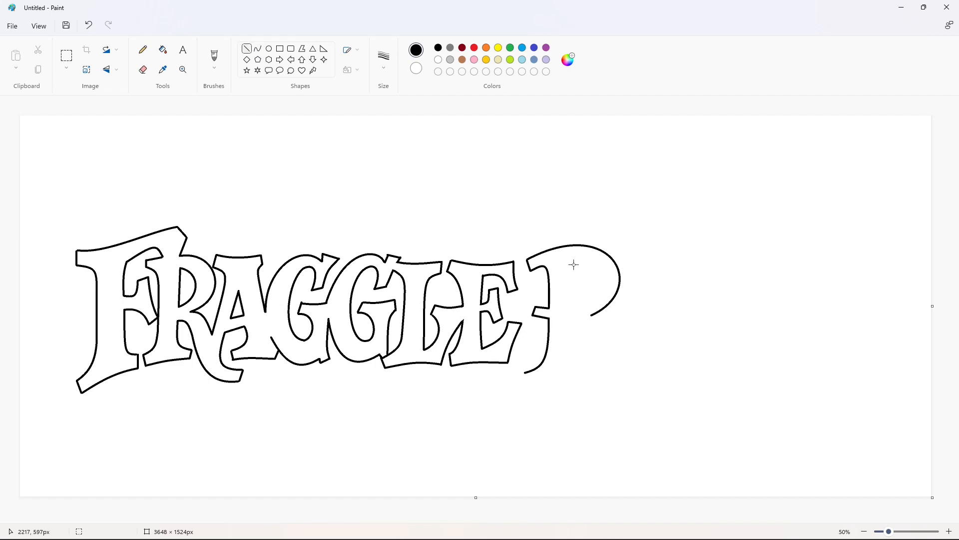
pyautogui.moveTo(575, 264); pyautogui.dragTo(584, 366)
pyautogui.hotkey('ctrl', 'z')
# - Draw the right edge of the new R's stem as a curve that flares outward at the base
pyautogui.click(257, 49)
pyautogui.moveTo(573, 264); pyautogui.dragTo(586, 365)
pyautogui.moveTo(577, 357); pyautogui.dragTo(567, 362)
pyautogui.click(566, 362)
pyautogui.click(637, 354)
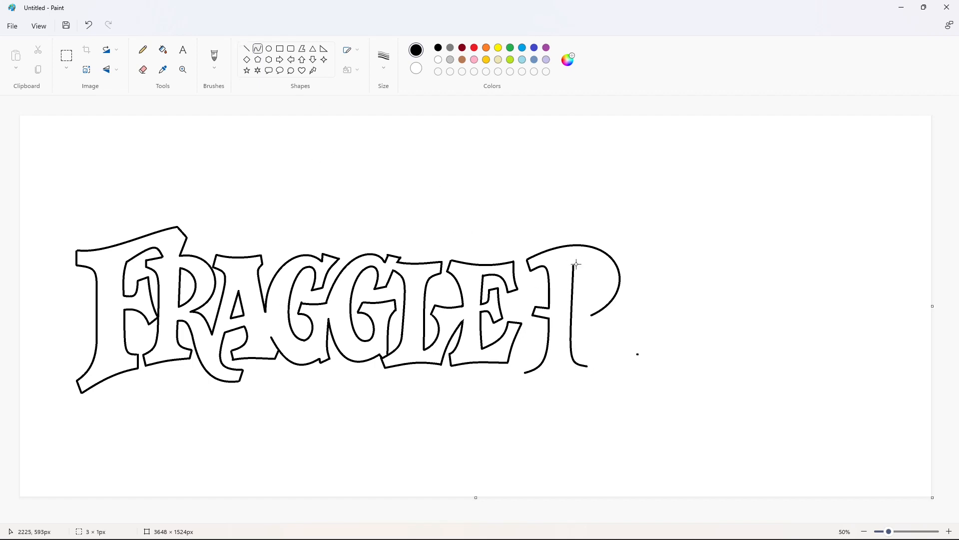
# - Draw the inner curve of the new R's bowl from the top of the stem back to its middle
pyautogui.moveTo(574, 265); pyautogui.dragTo(572, 307)
pyautogui.hotkey('ctrl', 'z')
pyautogui.click(601, 259)
pyautogui.click(604, 306)
pyautogui.click(669, 313)
# - Close the foot of the new R's stem with short side lines and a slightly curved bottom edge
pyautogui.click(247, 49)
pyautogui.moveTo(525, 372)
pyautogui.mouseDown()
pyautogui.moveTo(530, 382)
pyautogui.moveTo(586, 376)
pyautogui.mouseUp()
pyautogui.click(258, 48)
pyautogui.click(560, 378)
pyautogui.click(558, 376)
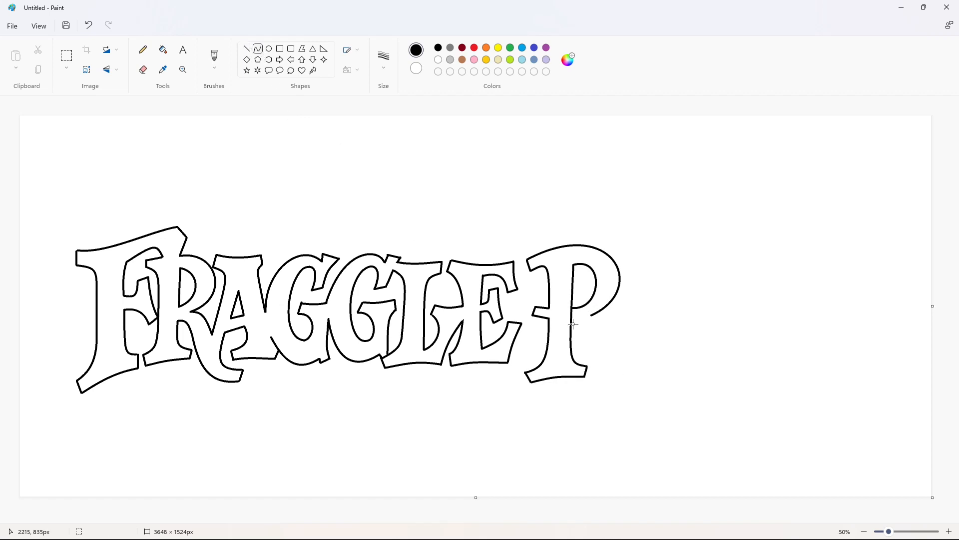
# - Draw the lower curve of the new R's leg, sweeping from the stem's middle out past the base
pyautogui.moveTo(573, 324); pyautogui.dragTo(662, 385)
pyautogui.click(590, 332)
pyautogui.click(591, 332)
pyautogui.click(623, 343)
pyautogui.click(609, 379)
pyautogui.click(630, 394)
pyautogui.click(708, 389)
# - Draw an O beside the R with an outer ellipse about 283 px wide and an inner ellipse about 131 × 293 px
pyautogui.click(269, 49)
pyautogui.moveTo(614, 260); pyautogui.dragTo(684, 368)
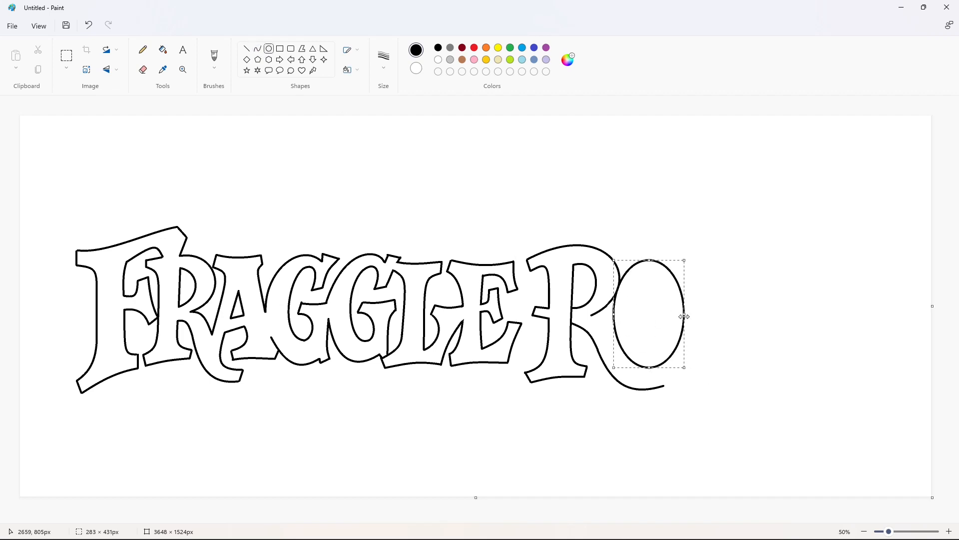
pyautogui.moveTo(649, 260); pyautogui.dragTo(666, 353)
pyautogui.click(602, 305)
pyautogui.moveTo(650, 353); pyautogui.dragTo(651, 347)
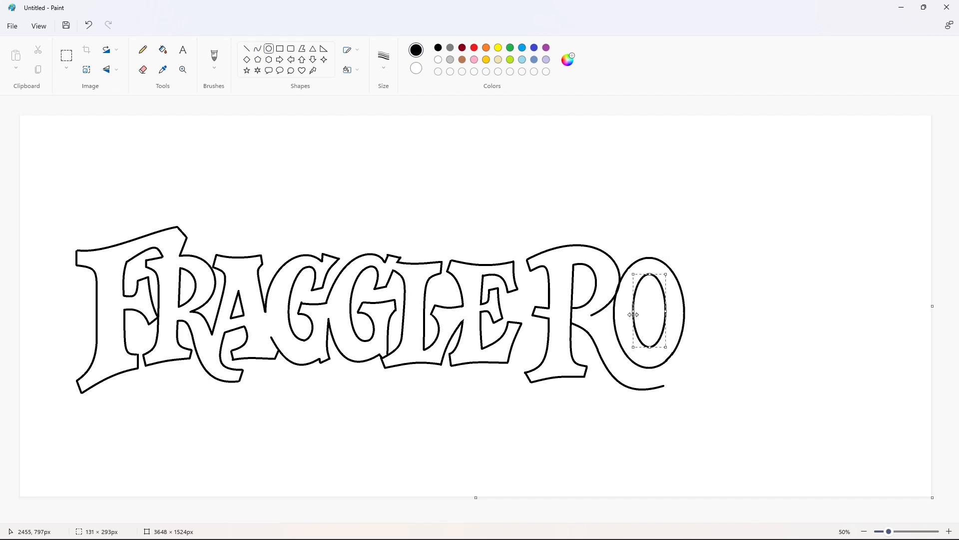
pyautogui.click(706, 320)
# - Draw the upper curve of the new R's leg beneath the O and close the leg's tip with a short line
pyautogui.click(258, 48)
pyautogui.moveTo(591, 316)
pyautogui.mouseDown()
pyautogui.moveTo(671, 373)
pyautogui.moveTo(664, 386)
pyautogui.mouseUp()
pyautogui.click(603, 321)
pyautogui.click(611, 324)
pyautogui.click(632, 358)
pyautogui.click(643, 375)
pyautogui.click(655, 378)
pyautogui.click(720, 388)
pyautogui.click(247, 48)
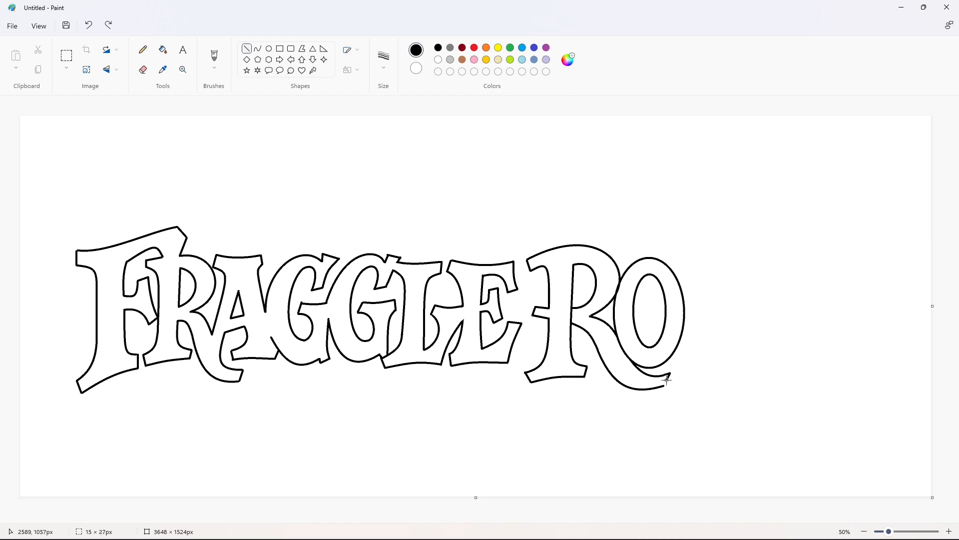
pyautogui.click(702, 383)
# - Cut the stem line between the R's bowl and leg with white, and erase the O's outline crossing the leg
pyautogui.click(949, 531)
pyautogui.moveTo(724, 496); pyautogui.dragTo(799, 496)
pyautogui.scroll(2, 624, 375)
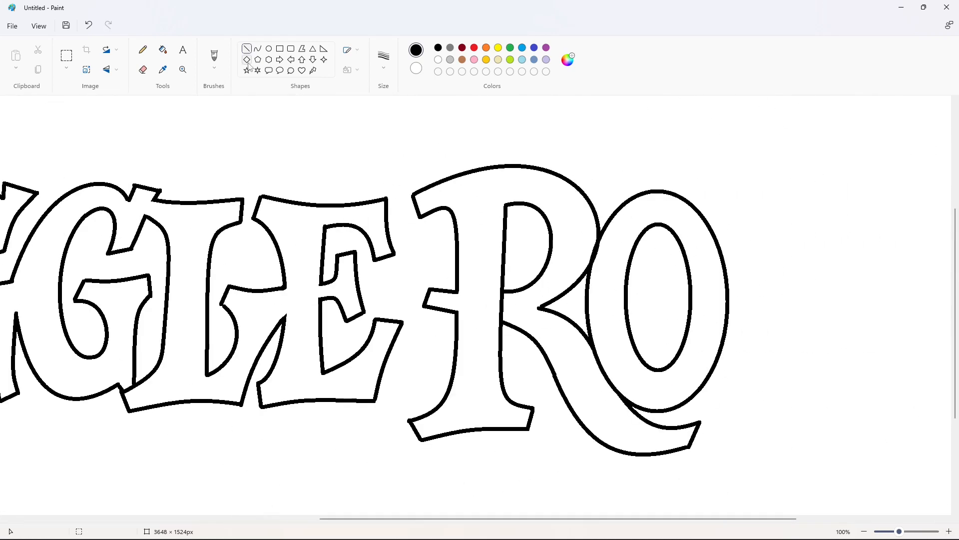
pyautogui.click(439, 60)
pyautogui.moveTo(517, 295); pyautogui.dragTo(488, 314)
pyautogui.moveTo(591, 352)
pyautogui.mouseDown()
pyautogui.moveTo(607, 377)
pyautogui.moveTo(601, 350)
pyautogui.moveTo(600, 368)
pyautogui.mouseUp()
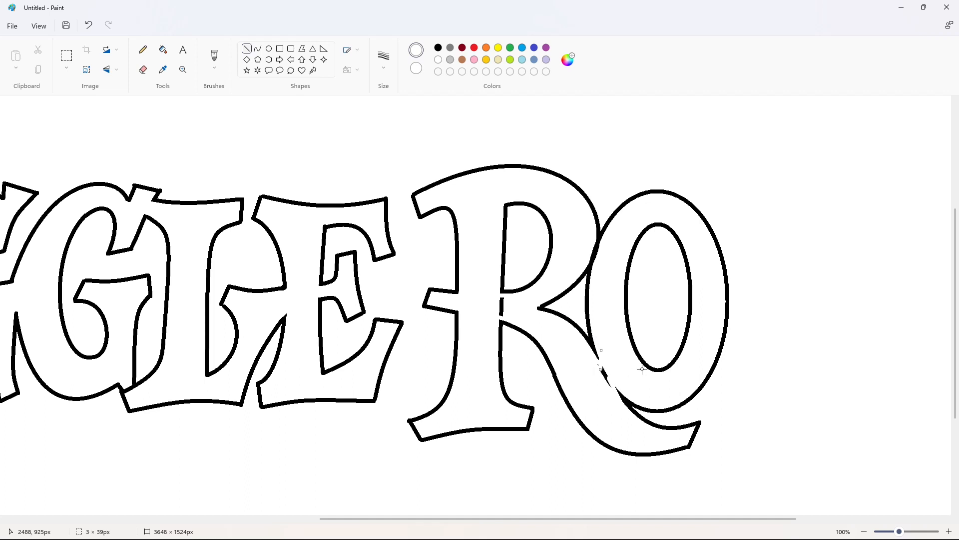
pyautogui.click(169, 54)
pyautogui.click(143, 69)
# - Fill the leftover stem segment between the second R's bowl and leg with white
pyautogui.click(246, 49)
pyautogui.click(163, 50)
pyautogui.click(438, 60)
pyautogui.click(502, 307)
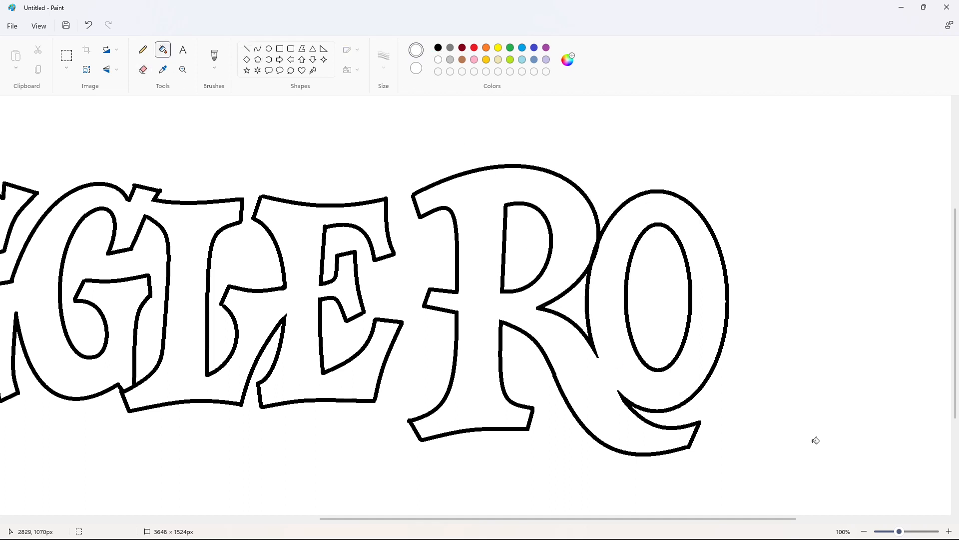
# - Draw the upper and lower outer curves of a C beside the O in black
pyautogui.click(864, 531)
pyautogui.click(258, 49)
pyautogui.click(438, 48)
pyautogui.moveTo(683, 300)
pyautogui.mouseDown()
pyautogui.moveTo(739, 268)
pyautogui.moveTo(693, 268)
pyautogui.mouseUp()
pyautogui.moveTo(683, 320); pyautogui.dragTo(750, 320)
pyautogui.moveTo(716, 330)
pyautogui.mouseDown()
pyautogui.moveTo(691, 376)
pyautogui.moveTo(750, 371)
pyautogui.mouseUp()
pyautogui.click(246, 48)
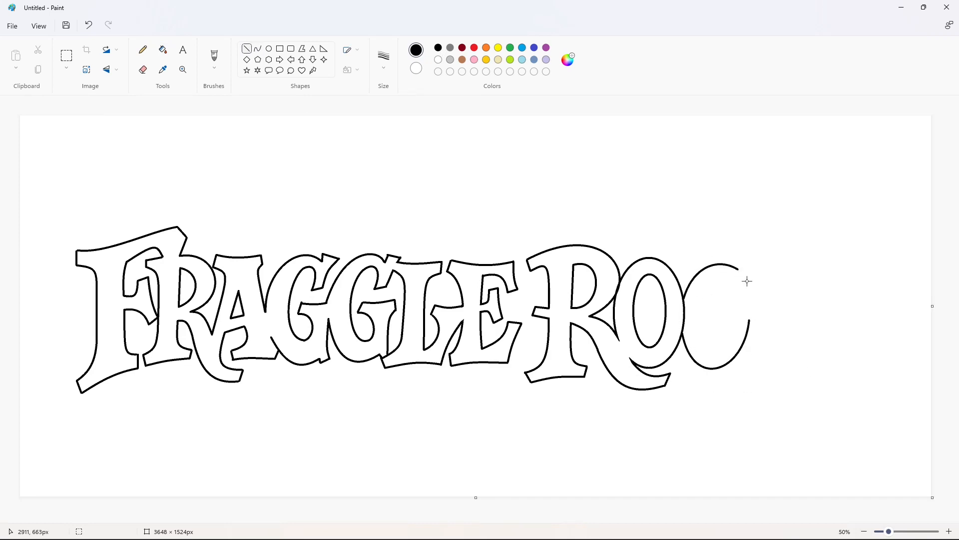
# - Draw the C's inner curve and the short inner edges of its upper and lower terminals
pyautogui.moveTo(748, 280)
pyautogui.mouseDown()
pyautogui.moveTo(737, 298)
pyautogui.moveTo(724, 299)
pyautogui.moveTo(717, 280)
pyautogui.moveTo(726, 270)
pyautogui.moveTo(713, 348)
pyautogui.mouseUp()
pyautogui.click(257, 49)
pyautogui.click(734, 285)
pyautogui.click(728, 273)
pyautogui.moveTo(716, 300)
pyautogui.mouseDown()
pyautogui.moveTo(698, 306)
pyautogui.moveTo(699, 343)
pyautogui.moveTo(734, 320)
pyautogui.mouseUp()
pyautogui.click(774, 334)
pyautogui.moveTo(725, 336)
pyautogui.mouseDown()
pyautogui.moveTo(723, 349)
pyautogui.moveTo(731, 336)
pyautogui.mouseUp()
pyautogui.click(780, 346)
pyautogui.click(247, 49)
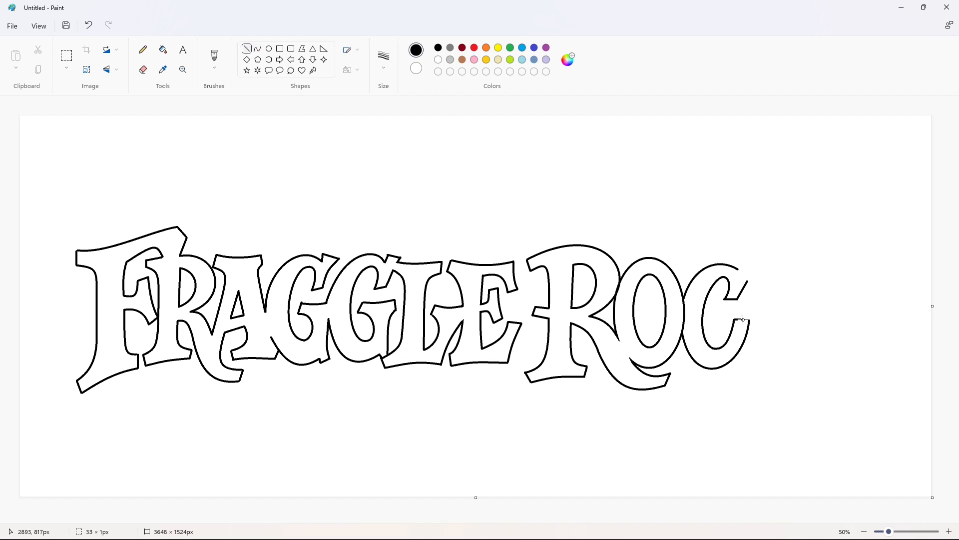
# - Close the C's upper tip and draw the left edge of the K's stem with its curved serif ends beside the C
pyautogui.moveTo(739, 269); pyautogui.dragTo(749, 342)
pyautogui.click(258, 48)
pyautogui.moveTo(753, 304); pyautogui.dragTo(753, 286)
pyautogui.click(753, 286)
pyautogui.click(803, 293)
pyautogui.moveTo(740, 354); pyautogui.dragTo(750, 343)
pyautogui.moveTo(747, 347); pyautogui.dragTo(751, 349)
pyautogui.click(750, 349)
pyautogui.click(800, 348)
# - Cut the outline where the O and C meet with white lines and fill the leftover segment with white
pyautogui.scroll(1, 516, 465)
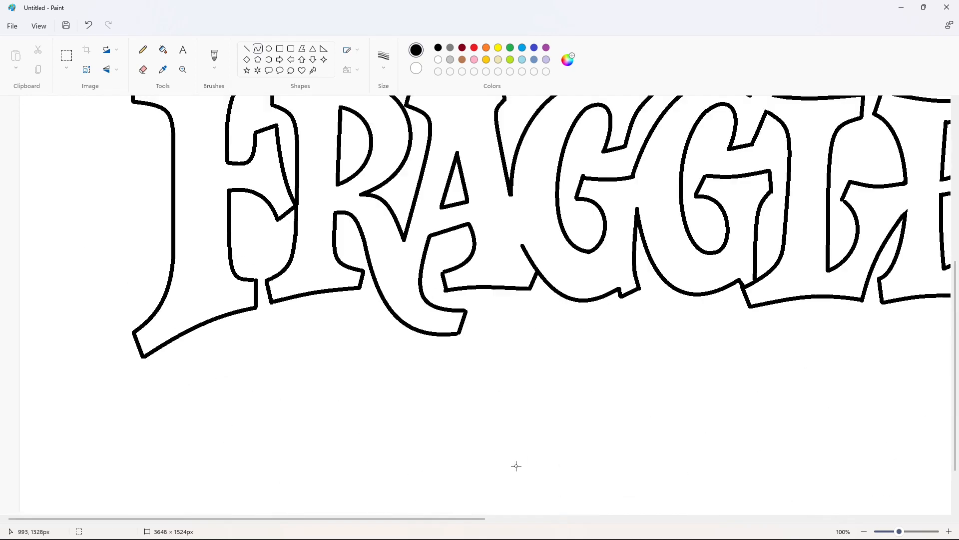
pyautogui.moveTo(447, 518); pyautogui.dragTo(742, 518)
pyautogui.scroll(2, 736, 477)
pyautogui.moveTo(662, 518); pyautogui.dragTo(753, 518)
pyautogui.click(247, 48)
pyautogui.click(438, 61)
pyautogui.moveTo(597, 270); pyautogui.dragTo(581, 300)
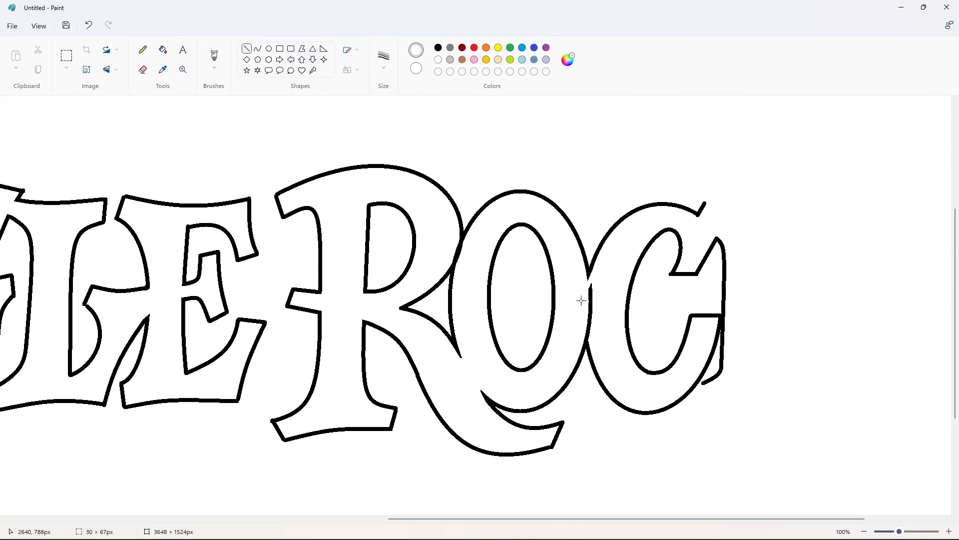
pyautogui.click(630, 316)
pyautogui.moveTo(591, 343); pyautogui.dragTo(583, 322)
pyautogui.click(627, 321)
pyautogui.click(163, 49)
pyautogui.click(591, 302)
pyautogui.click(864, 531)
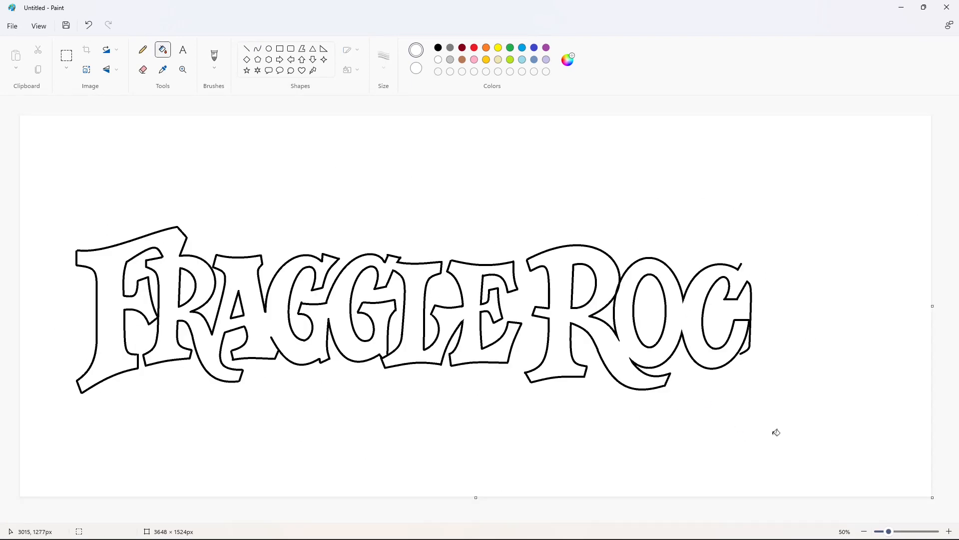
# - Draw the K's curved top edge and the upper serif curve of its stem in black
pyautogui.click(949, 531)
pyautogui.click(247, 49)
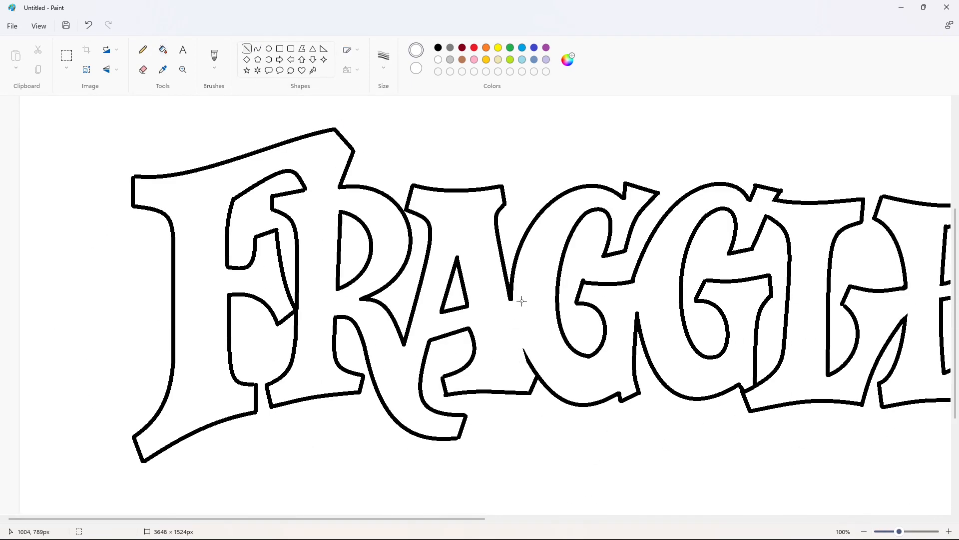
pyautogui.click(864, 531)
pyautogui.click(258, 49)
pyautogui.click(438, 47)
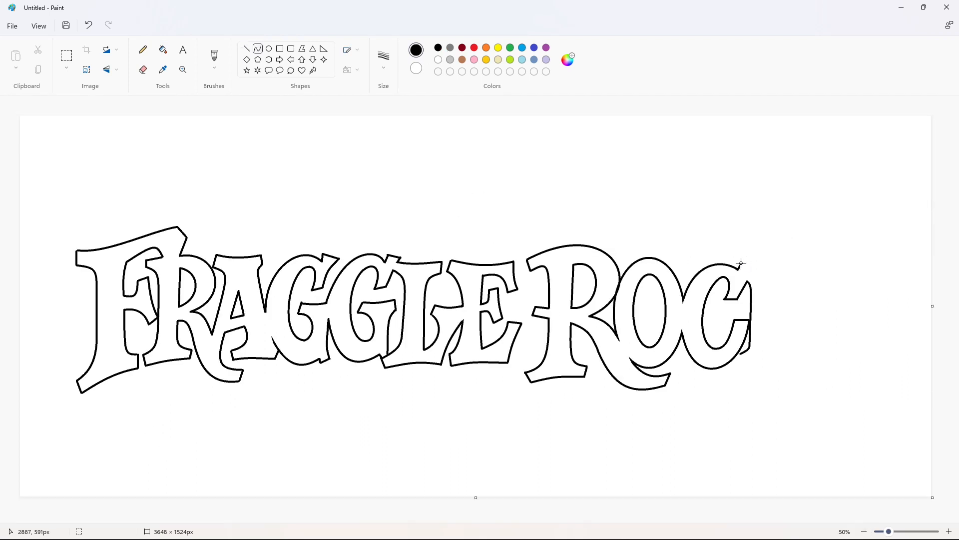
pyautogui.moveTo(741, 263)
pyautogui.mouseDown()
pyautogui.moveTo(784, 266)
pyautogui.moveTo(772, 305)
pyautogui.moveTo(787, 350)
pyautogui.moveTo(740, 366)
pyautogui.moveTo(784, 366)
pyautogui.mouseUp()
pyautogui.click(811, 273)
pyautogui.click(257, 49)
pyautogui.click(771, 284)
pyautogui.click(772, 284)
pyautogui.click(811, 300)
# - Draw the lower right side of the K's stem and the curved bottom edge of its foot
pyautogui.click(773, 351)
pyautogui.click(773, 352)
pyautogui.click(831, 343)
pyautogui.click(247, 49)
pyautogui.click(257, 49)
pyautogui.click(763, 362)
pyautogui.click(763, 362)
pyautogui.click(833, 371)
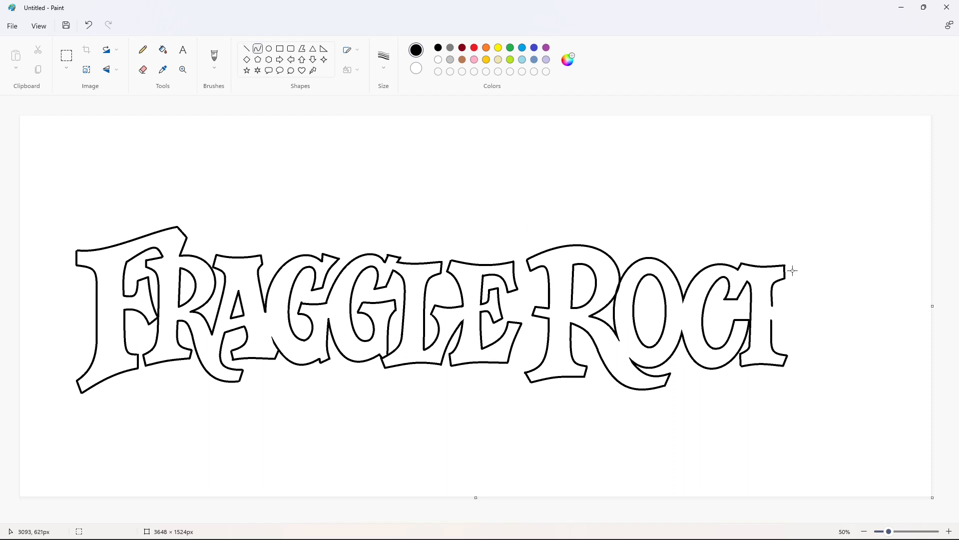
# - Draw the K's upper arm with its angled inner edge, flared top serif and diagonal lower edge
pyautogui.moveTo(792, 271); pyautogui.dragTo(772, 306)
pyautogui.click(799, 283)
pyautogui.click(799, 283)
pyautogui.click(799, 291)
pyautogui.click(247, 48)
pyautogui.moveTo(800, 263)
pyautogui.mouseDown()
pyautogui.moveTo(795, 272)
pyautogui.moveTo(833, 267)
pyautogui.mouseUp()
pyautogui.click(258, 49)
pyautogui.click(247, 49)
pyautogui.click(258, 49)
pyautogui.moveTo(833, 278)
pyautogui.mouseDown()
pyautogui.moveTo(783, 313)
pyautogui.moveTo(803, 353)
pyautogui.moveTo(863, 362)
pyautogui.moveTo(823, 393)
pyautogui.mouseUp()
pyautogui.click(814, 281)
pyautogui.click(813, 280)
# - Draw the lower curve of the K's leg sweeping below the baseline, undoing and redrawing its final swoop
pyautogui.click(790, 326)
pyautogui.click(789, 326)
pyautogui.click(826, 362)
pyautogui.click(855, 400)
pyautogui.click(904, 411)
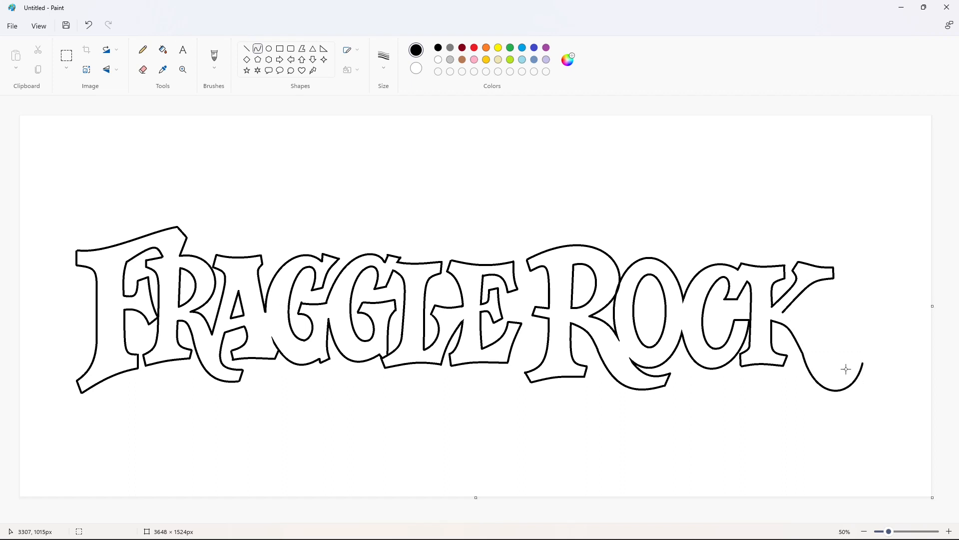
pyautogui.hotkey('ctrl', 'z')
pyautogui.moveTo(803, 354); pyautogui.dragTo(863, 363)
pyautogui.moveTo(820, 373); pyautogui.dragTo(850, 402)
pyautogui.click(847, 402)
pyautogui.click(784, 369)
pyautogui.click(799, 316)
# - Draw the upper curve of the K's leg and close its tip with a short line
pyautogui.moveTo(784, 312); pyautogui.dragTo(863, 364)
pyautogui.click(801, 317)
pyautogui.click(795, 332)
pyautogui.click(845, 368)
pyautogui.click(868, 303)
pyautogui.click(246, 49)
pyautogui.click(876, 332)
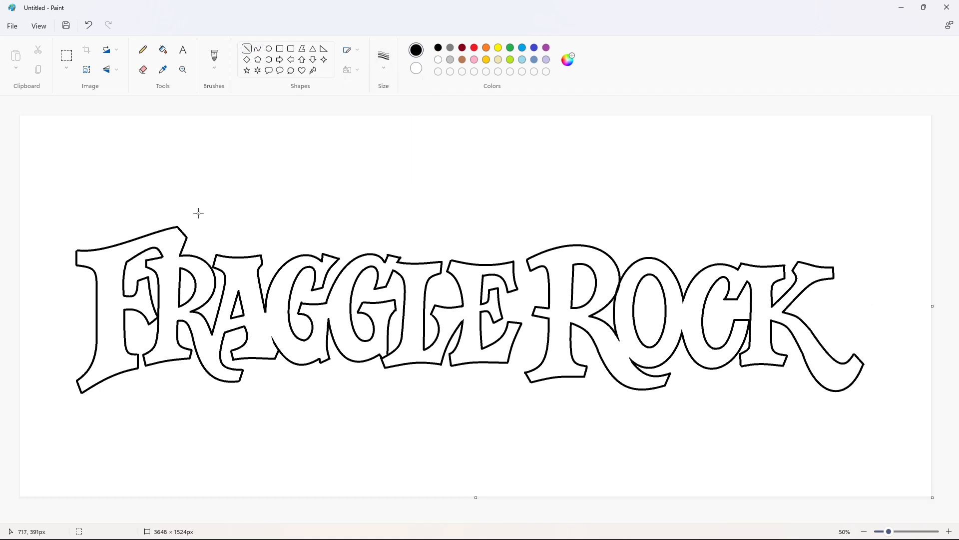
# - Outline a thin offset shadow beneath the F's upper left serif with a short line and a curve
pyautogui.click(113, 265)
pyautogui.moveTo(82, 279); pyautogui.dragTo(92, 281)
pyautogui.click(258, 49)
pyautogui.click(89, 278)
pyautogui.click(89, 277)
pyautogui.click(147, 274)
# - Draw the shadow's curved lower edge beneath the F's foot and the first R
pyautogui.click(248, 49)
pyautogui.click(258, 49)
pyautogui.moveTo(89, 408); pyautogui.dragTo(200, 372)
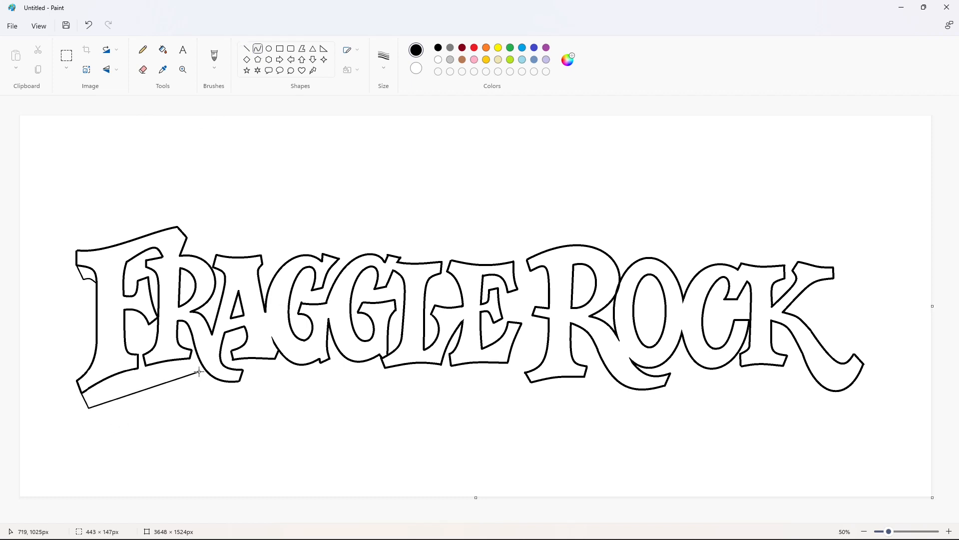
pyautogui.click(151, 378)
pyautogui.click(151, 378)
pyautogui.click(178, 323)
# - Notch the lower shadow edge between the F and first R, and erase the overlapping segment with white
pyautogui.click(247, 49)
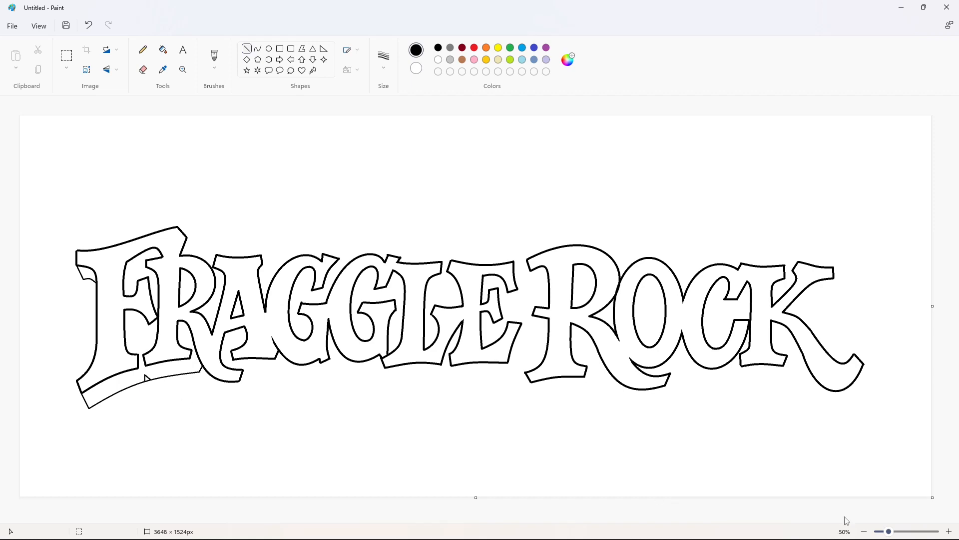
pyautogui.scroll(1, 272, 253)
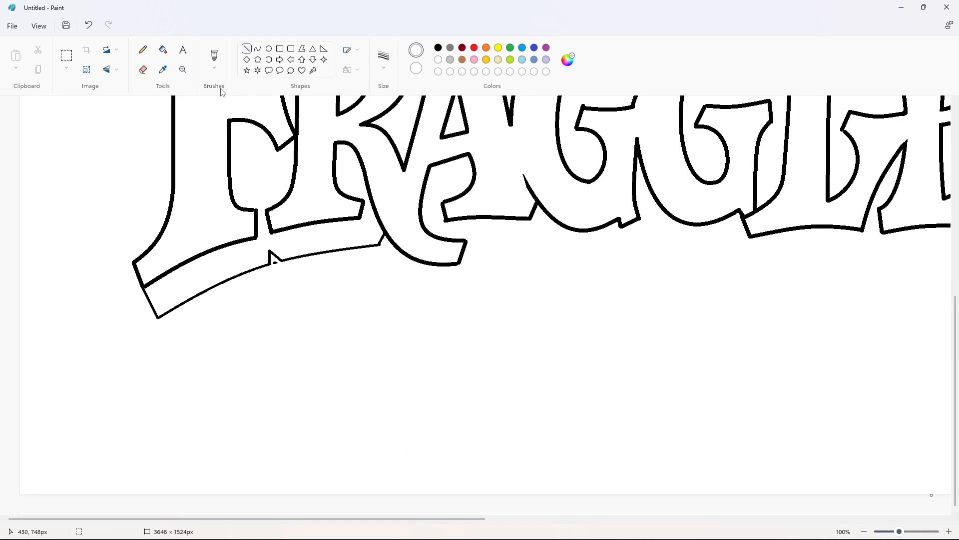
pyautogui.scroll(-1, 738, 472)
pyautogui.click(439, 47)
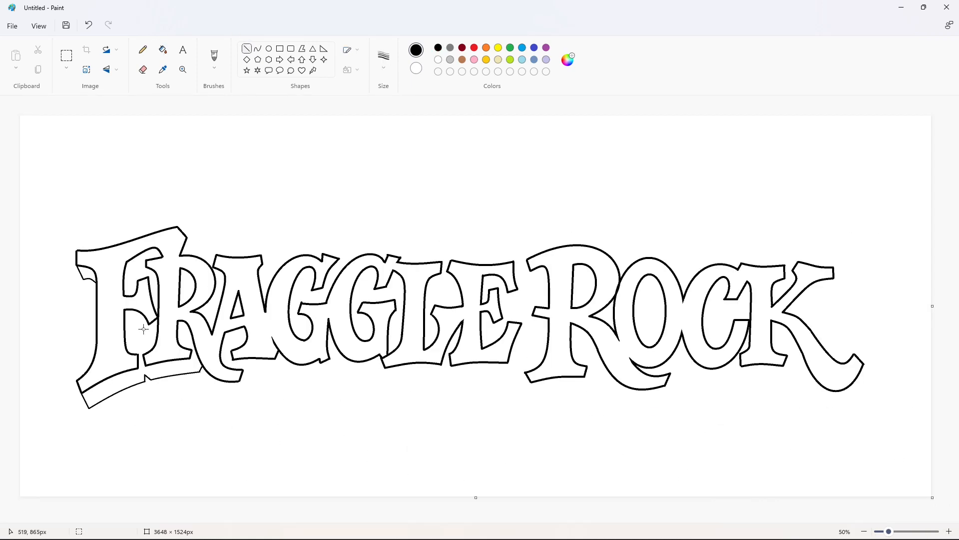
# - Add black shadow lines inside the F's lower and middle gaps and at the tip of its top arm
pyautogui.moveTo(138, 354); pyautogui.dragTo(156, 343)
pyautogui.click(258, 49)
pyautogui.doubleClick(152, 321)
pyautogui.click(195, 325)
pyautogui.click(246, 49)
pyautogui.moveTo(150, 279); pyautogui.dragTo(151, 283)
pyautogui.moveTo(194, 248); pyautogui.dragTo(196, 250)
# - Draw shadow curves inside the first R's bowl and above the R toward the A
pyautogui.click(258, 49)
pyautogui.moveTo(187, 344); pyautogui.dragTo(189, 348)
pyautogui.click(188, 341)
pyautogui.click(233, 380)
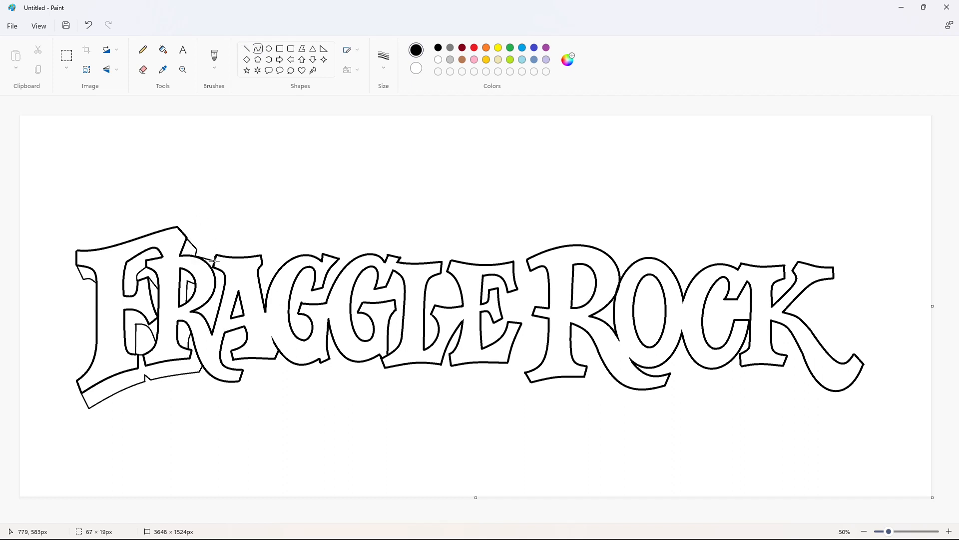
pyautogui.moveTo(214, 260); pyautogui.dragTo(215, 262)
pyautogui.click(208, 255)
pyautogui.click(257, 249)
# - Draw the shadow curve beneath the first R's tail and short shadow lines around the tail's tip and the A's top serif
pyautogui.moveTo(209, 318); pyautogui.dragTo(216, 311)
pyautogui.click(246, 48)
pyautogui.click(257, 49)
pyautogui.moveTo(202, 369)
pyautogui.mouseDown()
pyautogui.moveTo(249, 394)
pyautogui.moveTo(225, 400)
pyautogui.mouseUp()
pyautogui.click(246, 48)
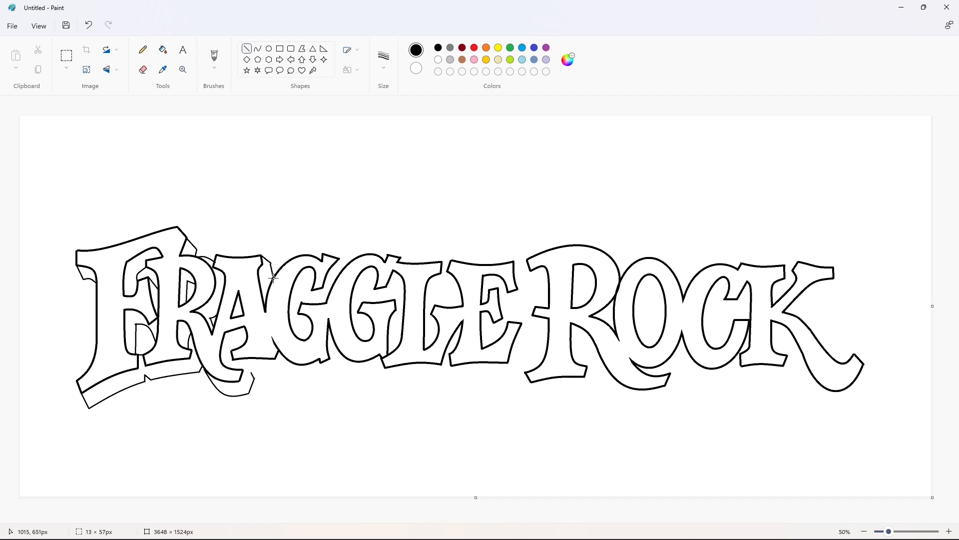
# - Draw the shadow's lower edge in curves beneath the A and the first G
pyautogui.click(257, 49)
pyautogui.click(286, 345)
pyautogui.moveTo(251, 372)
pyautogui.mouseDown()
pyautogui.moveTo(283, 373)
pyautogui.moveTo(266, 370)
pyautogui.mouseUp()
pyautogui.click(327, 364)
pyautogui.click(247, 48)
pyautogui.click(258, 48)
pyautogui.moveTo(289, 367); pyautogui.dragTo(325, 373)
pyautogui.moveTo(299, 370); pyautogui.dragTo(303, 380)
pyautogui.click(389, 381)
# - Draw the curved and straight shadow lines inside the first G's opening
pyautogui.moveTo(312, 286); pyautogui.dragTo(302, 302)
pyautogui.moveTo(307, 293)
pyautogui.mouseDown()
pyautogui.moveTo(305, 340)
pyautogui.moveTo(301, 325)
pyautogui.mouseUp()
pyautogui.click(363, 299)
pyautogui.click(346, 327)
pyautogui.click(246, 48)
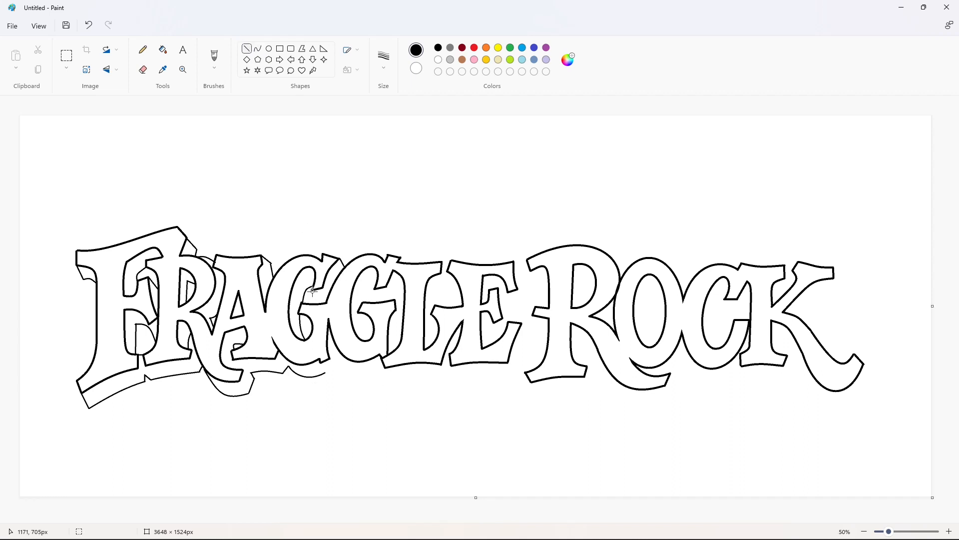
pyautogui.moveTo(314, 290); pyautogui.dragTo(321, 303)
# - Draw the shadow's curved lower edge beneath the second G
pyautogui.click(258, 49)
pyautogui.moveTo(340, 351)
pyautogui.mouseDown()
pyautogui.moveTo(386, 368)
pyautogui.moveTo(353, 377)
pyautogui.moveTo(370, 384)
pyautogui.mouseUp()
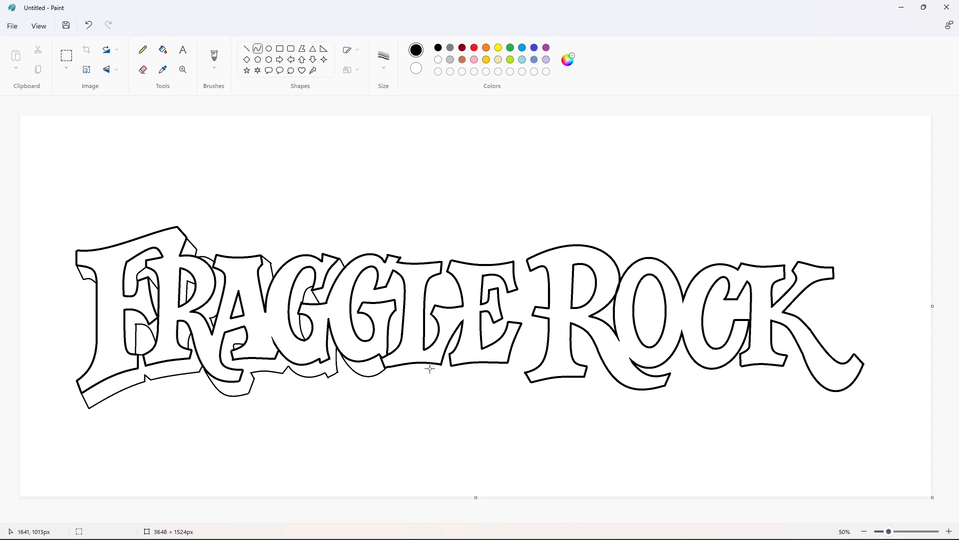
pyautogui.click(429, 369)
# - Add shadow lines inside the second G's opening and beside its crossbar
pyautogui.click(247, 49)
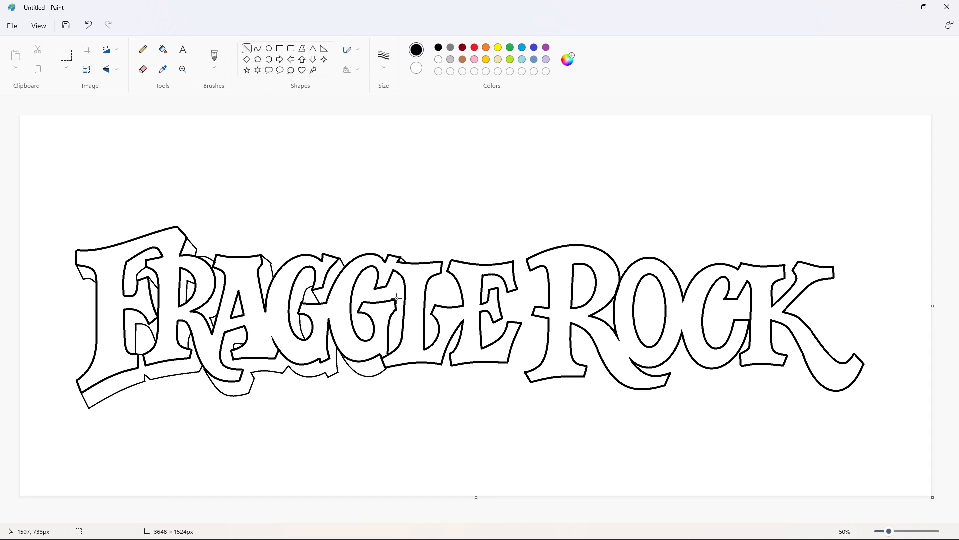
pyautogui.moveTo(395, 300)
pyautogui.mouseDown()
pyautogui.moveTo(404, 284)
pyautogui.moveTo(382, 301)
pyautogui.moveTo(403, 310)
pyautogui.moveTo(364, 302)
pyautogui.moveTo(365, 286)
pyautogui.moveTo(368, 341)
pyautogui.moveTo(362, 328)
pyautogui.mouseUp()
pyautogui.click(433, 284)
pyautogui.click(431, 298)
pyautogui.click(434, 289)
# - Draw the curved shadow edges in the gap between the L and the E
pyautogui.click(257, 49)
pyautogui.click(451, 298)
pyautogui.click(430, 323)
pyautogui.click(248, 49)
pyautogui.click(258, 50)
pyautogui.moveTo(452, 286)
pyautogui.mouseDown()
pyautogui.moveTo(435, 305)
pyautogui.moveTo(436, 290)
pyautogui.mouseUp()
pyautogui.click(487, 291)
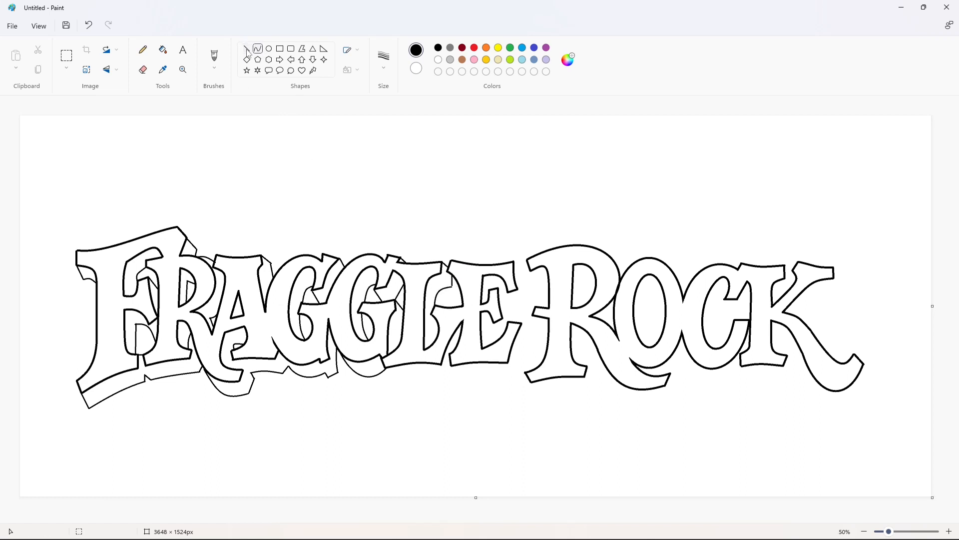
# - Draw the shadow's lower edge beneath the L and E with a small notch between them, replacing a straight attempt with curves
pyautogui.click(247, 50)
pyautogui.click(466, 341)
pyautogui.click(420, 368)
pyautogui.moveTo(392, 379); pyautogui.dragTo(517, 378)
pyautogui.hotkey('ctrl', 'z')
pyautogui.click(257, 50)
pyautogui.doubleClick(426, 374)
pyautogui.click(484, 392)
pyautogui.doubleClick(487, 375)
pyautogui.click(579, 389)
# - Draw the curved shadow edge along the right side of the E's foot up to the second R
pyautogui.click(246, 48)
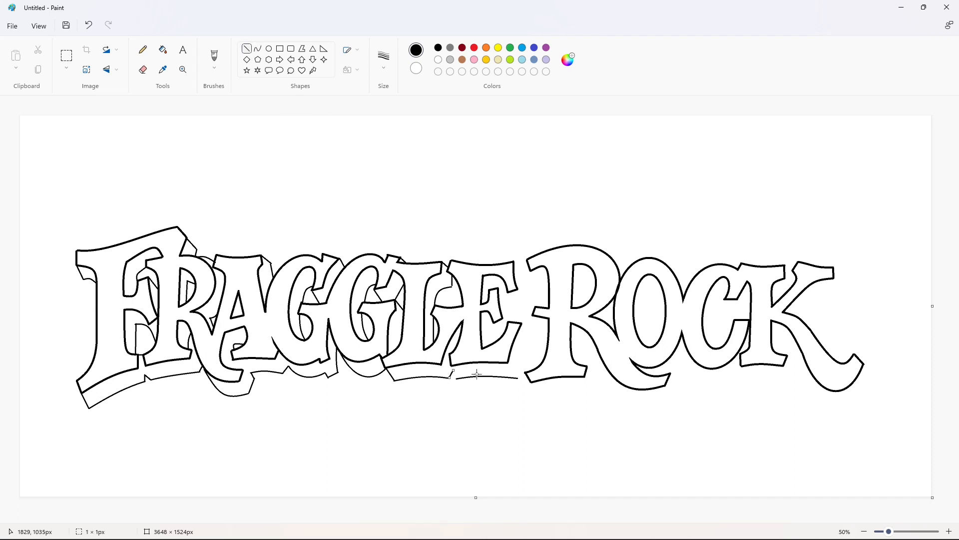
pyautogui.click(258, 48)
pyautogui.moveTo(532, 336); pyautogui.dragTo(519, 378)
pyautogui.click(247, 49)
# - Draw the shadow edges beside the right ends of the E's upper and lower arms
pyautogui.moveTo(522, 323); pyautogui.dragTo(533, 334)
pyautogui.moveTo(513, 260)
pyautogui.mouseDown()
pyautogui.moveTo(529, 302)
pyautogui.moveTo(507, 299)
pyautogui.moveTo(511, 322)
pyautogui.moveTo(491, 327)
pyautogui.moveTo(491, 343)
pyautogui.mouseUp()
pyautogui.click(258, 49)
pyautogui.click(525, 286)
pyautogui.click(525, 286)
pyautogui.click(246, 49)
# - Draw the curved and straight shadow lines inside the E's openings, around its middle bar and above its foot
pyautogui.click(258, 48)
pyautogui.click(513, 301)
pyautogui.click(513, 300)
pyautogui.click(248, 50)
pyautogui.click(257, 49)
pyautogui.click(506, 306)
pyautogui.click(506, 307)
pyautogui.click(499, 328)
pyautogui.click(499, 327)
pyautogui.click(247, 53)
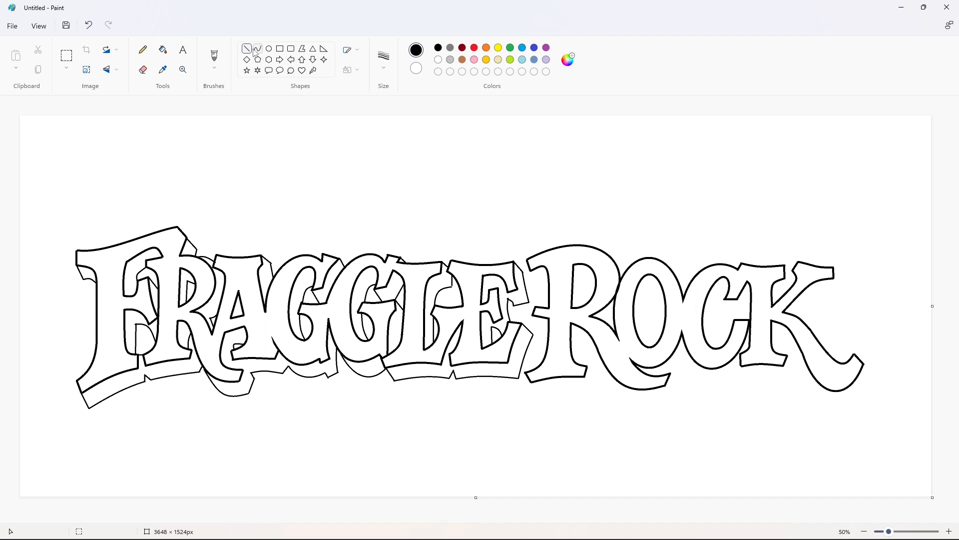
# - Draw the short shadow edges along the left side of the second R, below its top serif and middle spur
pyautogui.moveTo(530, 271); pyautogui.dragTo(548, 282)
pyautogui.moveTo(533, 316); pyautogui.dragTo(547, 331)
pyautogui.click(543, 330)
# - Draw the shadow's outline beneath the second R's foot and curve it up between the stem and leg
pyautogui.moveTo(531, 383)
pyautogui.mouseDown()
pyautogui.moveTo(538, 397)
pyautogui.moveTo(593, 392)
pyautogui.moveTo(581, 338)
pyautogui.moveTo(583, 361)
pyautogui.moveTo(599, 353)
pyautogui.mouseUp()
pyautogui.click(257, 48)
pyautogui.click(246, 49)
pyautogui.click(258, 48)
pyautogui.click(582, 360)
pyautogui.moveTo(589, 345); pyautogui.dragTo(588, 342)
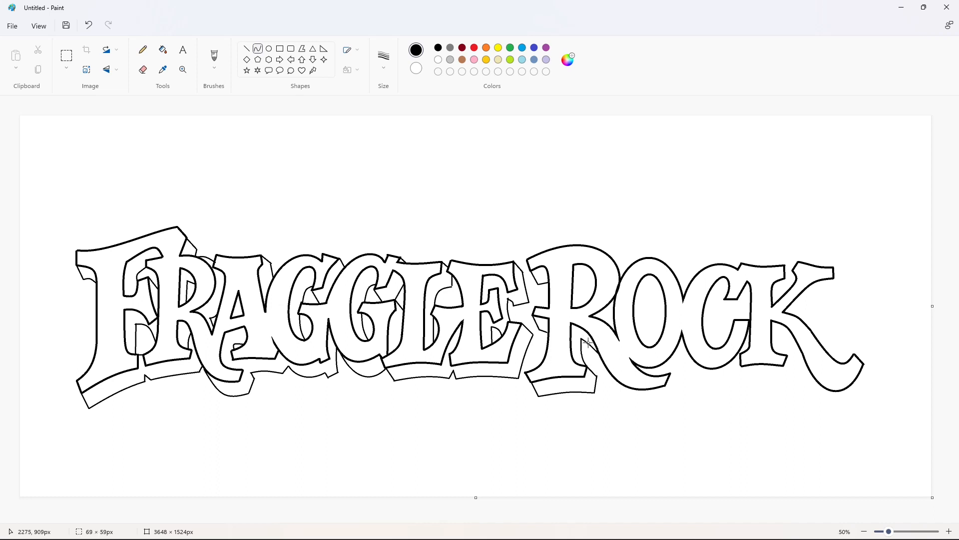
pyautogui.click(588, 342)
# - Draw the curved shadow edge along the second R's upper right shoulder, up to the O
pyautogui.click(246, 48)
pyautogui.click(257, 49)
pyautogui.moveTo(605, 252); pyautogui.dragTo(626, 271)
pyautogui.doubleClick(621, 258)
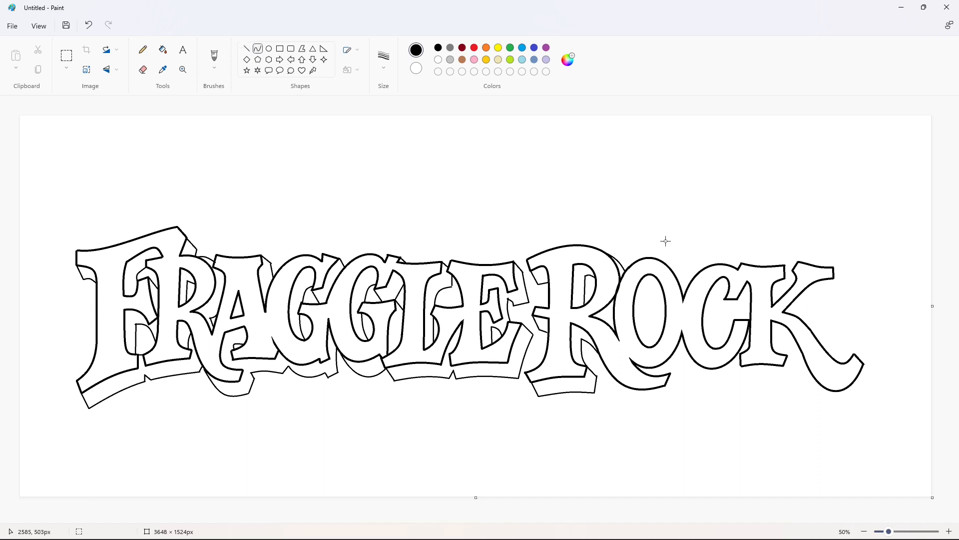
pyautogui.click(664, 241)
# - Draw the curved shadow edge beneath the second R's tail and close it at the tail's tip
pyautogui.moveTo(608, 370); pyautogui.dragTo(675, 396)
pyautogui.click(621, 402)
pyautogui.click(652, 413)
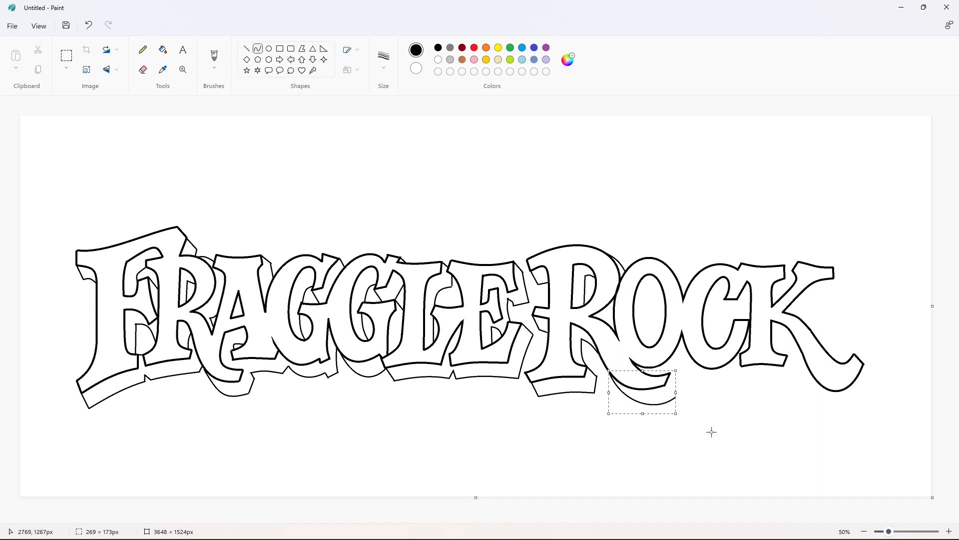
pyautogui.click(711, 431)
pyautogui.click(246, 49)
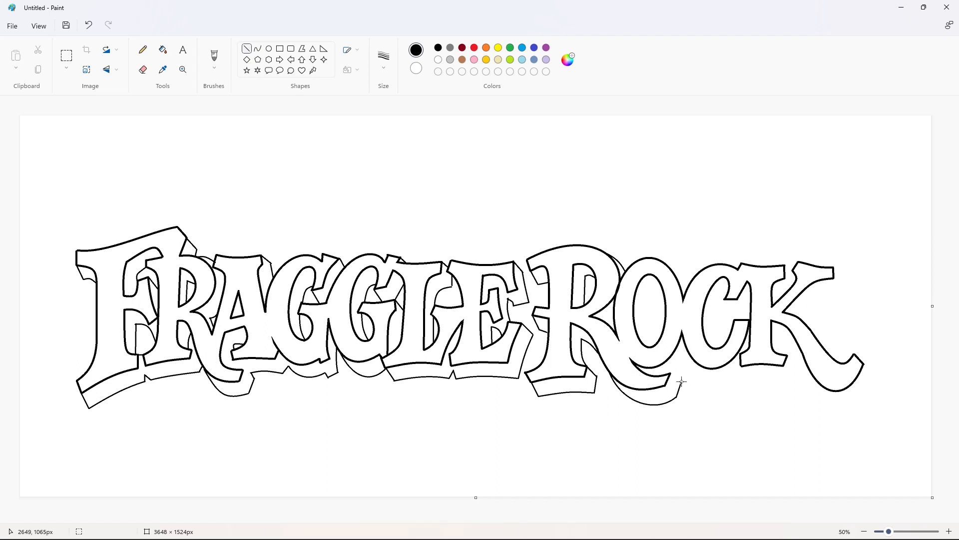
# - Draw the curved shadow edge inside the O's opening
pyautogui.click(258, 49)
pyautogui.hotkey('ctrl', 'z')
pyautogui.moveTo(660, 286); pyautogui.dragTo(653, 346)
pyautogui.moveTo(658, 309); pyautogui.dragTo(647, 283)
pyautogui.moveTo(644, 315); pyautogui.dragTo(641, 319)
pyautogui.click(703, 319)
# - Draw the curved shadow edges between the O's upper right shoulder and the C, and beneath the C
pyautogui.moveTo(669, 266); pyautogui.dragTo(689, 286)
pyautogui.moveTo(680, 277); pyautogui.dragTo(684, 276)
pyautogui.click(724, 256)
pyautogui.moveTo(690, 355); pyautogui.dragTo(742, 372)
pyautogui.moveTo(702, 373)
pyautogui.mouseDown()
pyautogui.moveTo(696, 388)
pyautogui.moveTo(725, 387)
pyautogui.mouseUp()
pyautogui.click(786, 413)
# - Draw the shadow lines inside the C's opening, beneath its upper serif and along its inner curve
pyautogui.moveTo(724, 303)
pyautogui.mouseDown()
pyautogui.moveTo(716, 348)
pyautogui.moveTo(713, 327)
pyautogui.mouseUp()
pyautogui.moveTo(715, 314); pyautogui.dragTo(710, 312)
pyautogui.click(751, 313)
pyautogui.click(247, 49)
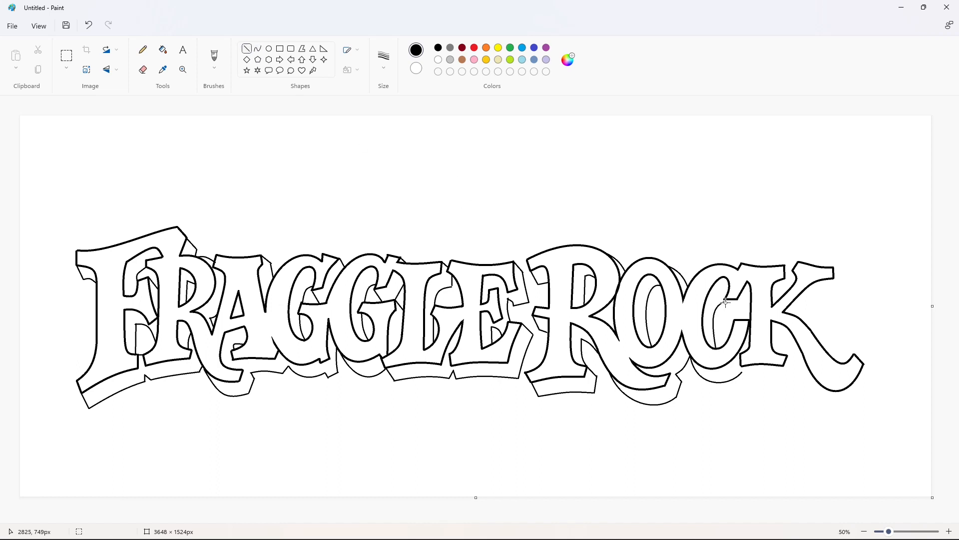
pyautogui.click(769, 311)
# - Draw the shadow outline beneath the K's stem foot and up its right end
pyautogui.click(743, 373)
pyautogui.click(258, 48)
pyautogui.moveTo(748, 379)
pyautogui.mouseDown()
pyautogui.moveTo(791, 380)
pyautogui.moveTo(768, 377)
pyautogui.mouseUp()
pyautogui.click(246, 48)
pyautogui.click(258, 48)
# - Draw the curved shadow edges between the K's stem and leg and beneath its sweeping tail
pyautogui.click(246, 49)
pyautogui.click(258, 48)
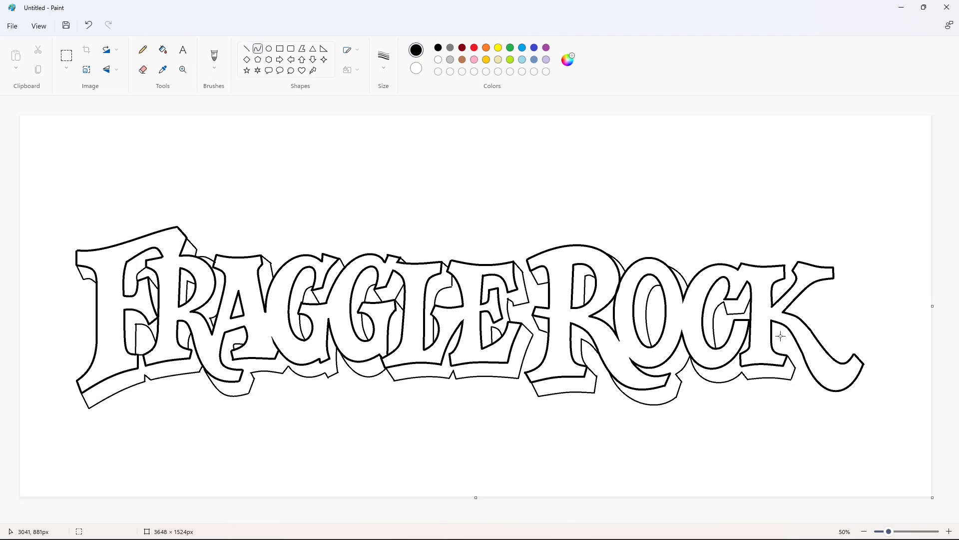
pyautogui.moveTo(781, 335); pyautogui.dragTo(801, 349)
pyautogui.moveTo(793, 341); pyautogui.dragTo(794, 334)
pyautogui.click(833, 336)
pyautogui.moveTo(812, 373)
pyautogui.mouseDown()
pyautogui.moveTo(873, 374)
pyautogui.moveTo(845, 422)
pyautogui.mouseUp()
pyautogui.click(888, 422)
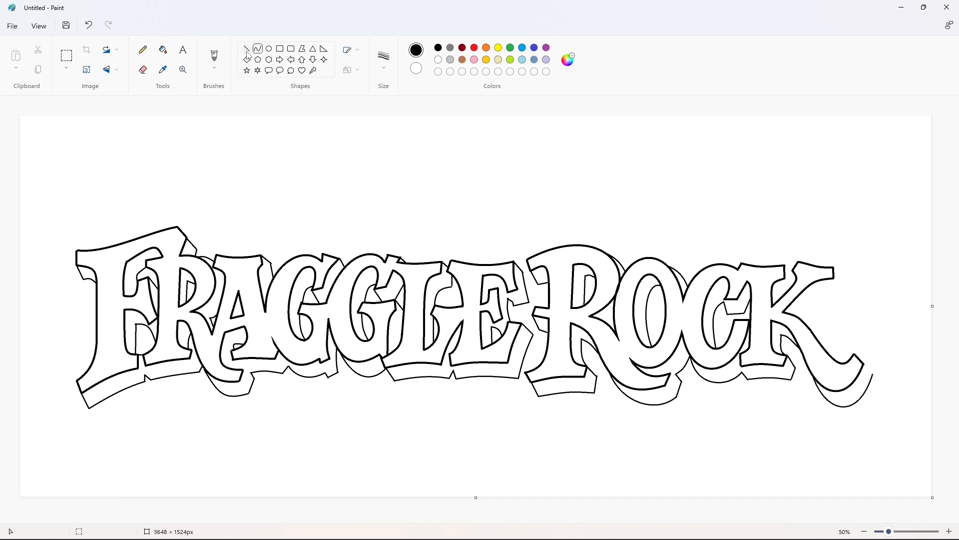
# - Draw the shadow outline beside and beneath the K's upper arm
pyautogui.click(247, 49)
pyautogui.moveTo(843, 279)
pyautogui.mouseDown()
pyautogui.moveTo(843, 291)
pyautogui.moveTo(800, 316)
pyautogui.moveTo(803, 294)
pyautogui.mouseUp()
pyautogui.click(874, 265)
pyautogui.click(255, 52)
pyautogui.moveTo(824, 295); pyautogui.dragTo(827, 299)
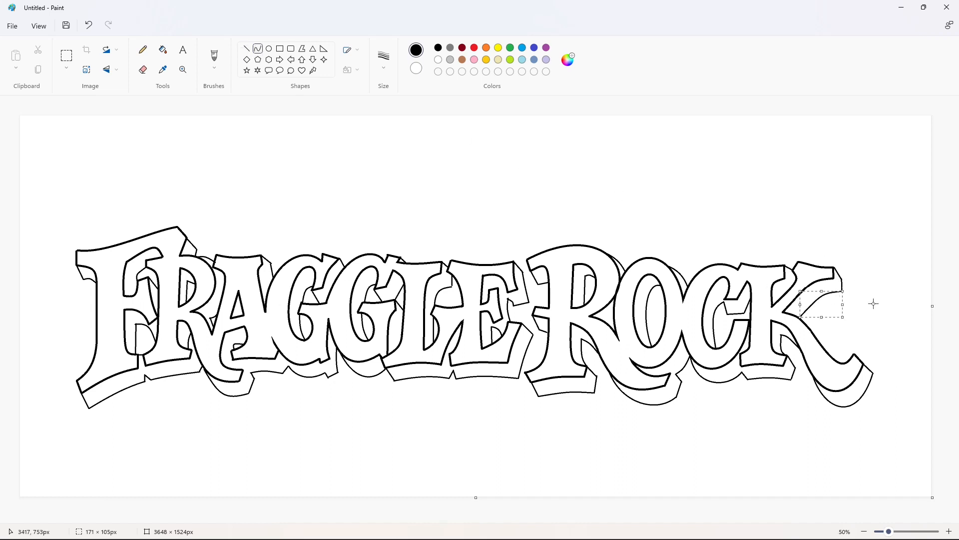
pyautogui.click(874, 305)
# - Mix a darker gold custom color for the shadow
pyautogui.click(486, 60)
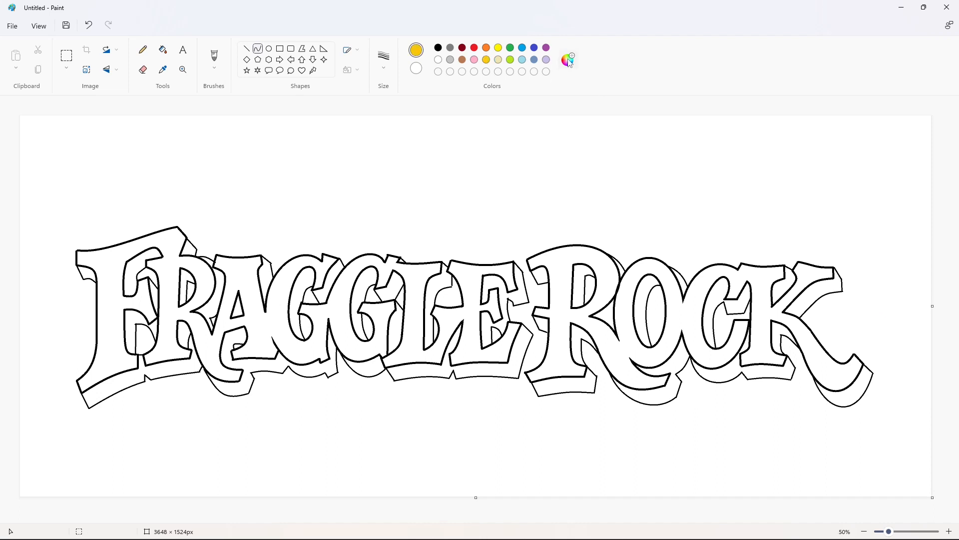
pyautogui.click(569, 59)
pyautogui.click(355, 163)
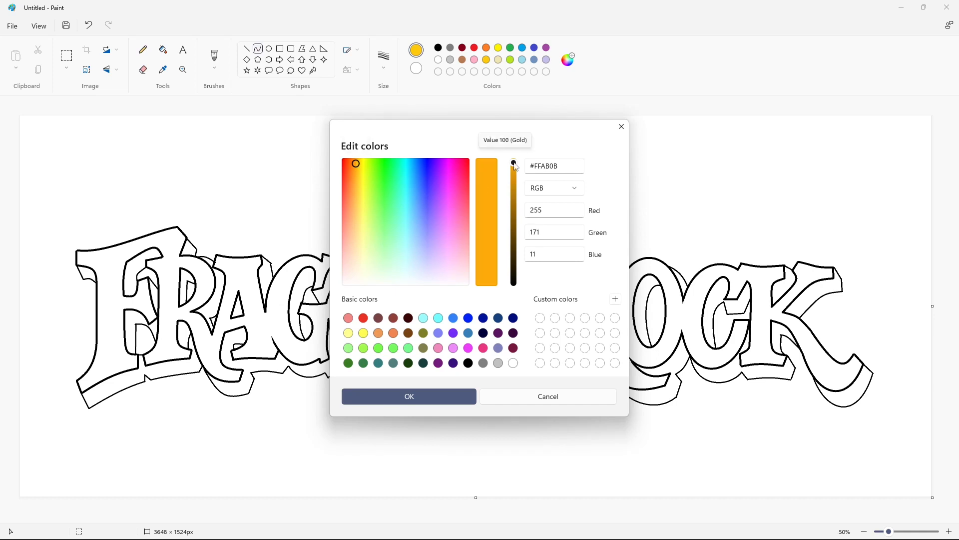
pyautogui.moveTo(514, 163); pyautogui.dragTo(515, 174)
pyautogui.click(410, 396)
# - Add an orange-gold custom color and fill the faces of the FRAGGLE letters with it
pyautogui.click(569, 59)
pyautogui.click(409, 396)
pyautogui.click(163, 49)
pyautogui.click(126, 249)
# - Mix the lighter gold #FFC001 and fill the faces of both words' letters with it
pyautogui.click(569, 59)
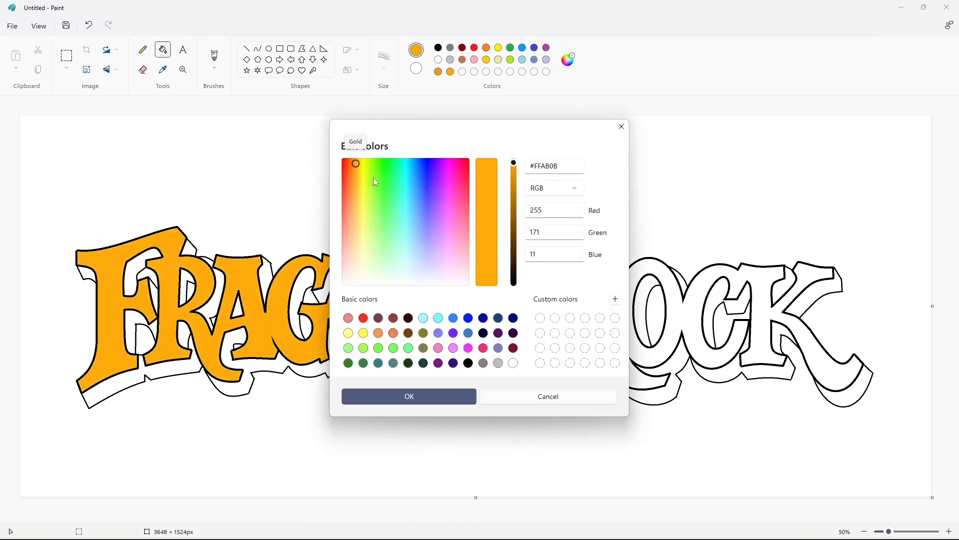
pyautogui.click(357, 163)
pyautogui.click(373, 395)
pyautogui.click(175, 248)
pyautogui.click(556, 271)
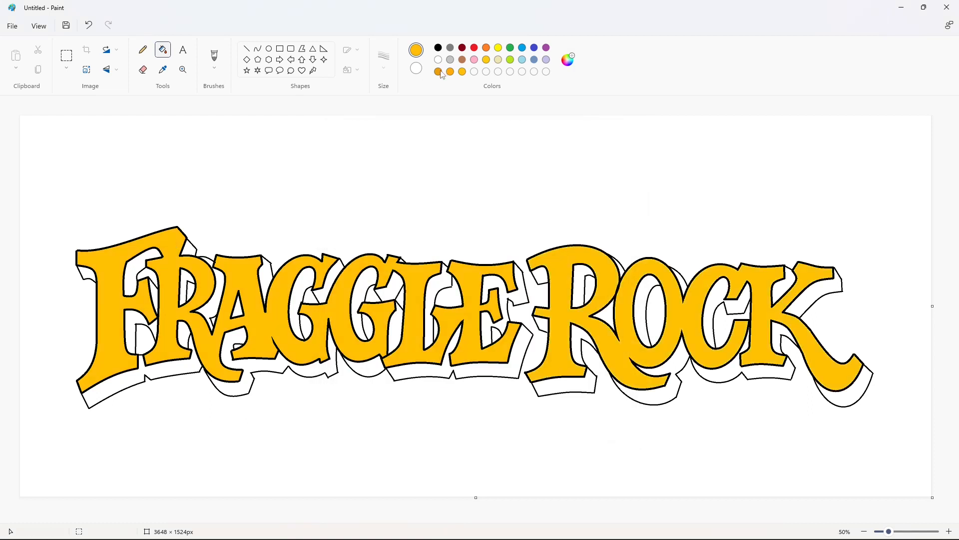
# - Fill the F's shadow areas and the strip beneath the F and first R with the darker gold
pyautogui.click(439, 71)
pyautogui.click(91, 272)
pyautogui.click(134, 271)
pyautogui.click(186, 257)
pyautogui.click(155, 295)
pyautogui.click(131, 330)
pyautogui.click(133, 374)
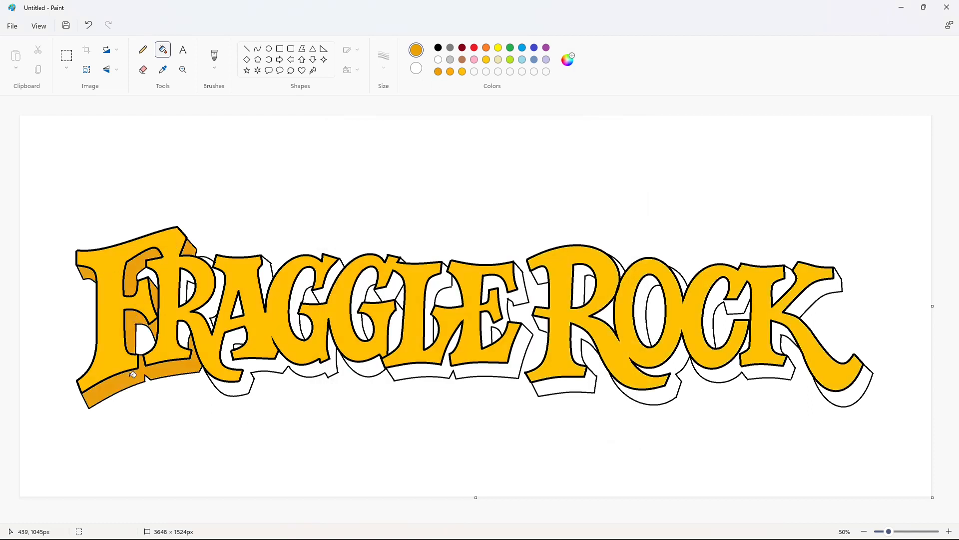
# - Undo the fill beneath the F and first R and touch up the black outline beside the R's foot
pyautogui.hotkey('ctrl', 'z')
pyautogui.click(247, 49)
pyautogui.click(438, 48)
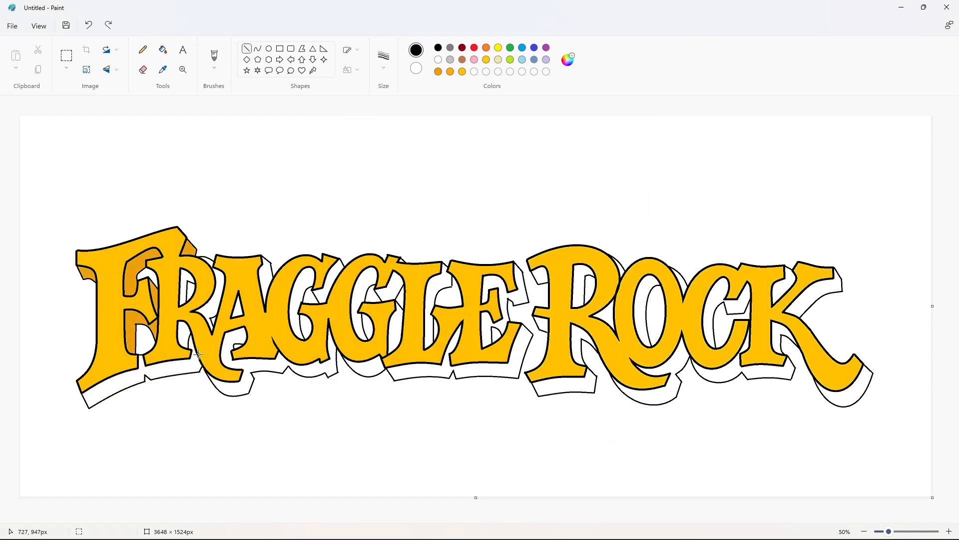
pyautogui.click(163, 50)
pyautogui.click(150, 372)
pyautogui.hotkey('ctrl', 'z')
# - Fill the shadow beneath the F and first R, and the areas in and beside the R, with the darker gold
pyautogui.click(439, 71)
pyautogui.click(163, 361)
pyautogui.click(184, 332)
pyautogui.click(188, 273)
pyautogui.click(219, 287)
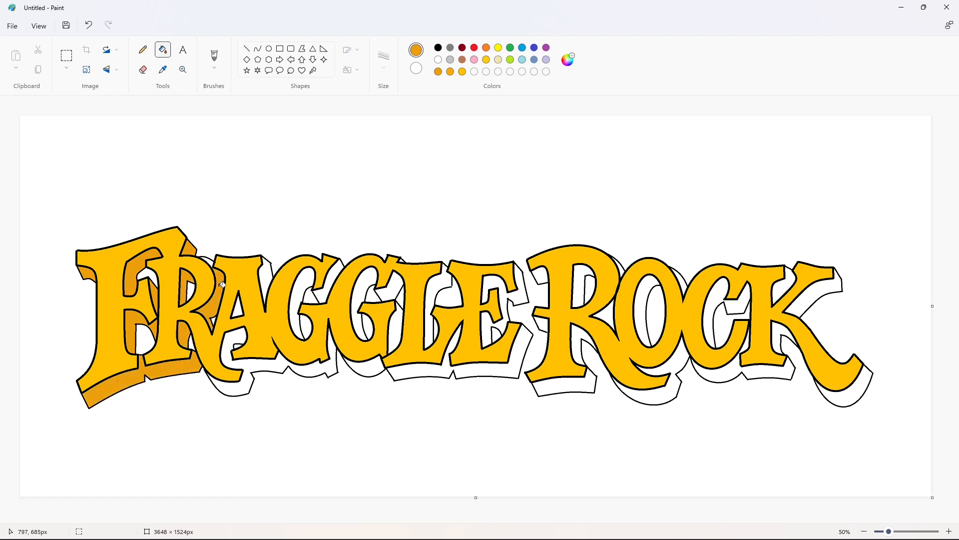
# - Fill the shadow areas of the A and the first G with the darker gold
pyautogui.click(239, 302)
pyautogui.click(237, 335)
pyautogui.click(269, 297)
pyautogui.click(300, 292)
pyautogui.click(328, 280)
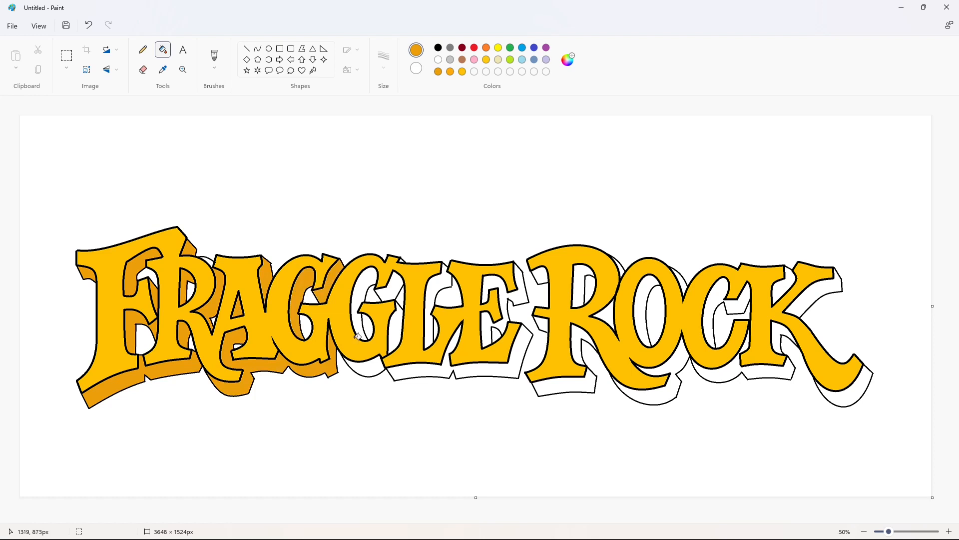
# - Fill the second G's shadow areas and the strip beneath the L and E with the darker gold
pyautogui.click(352, 356)
pyautogui.click(363, 288)
pyautogui.click(393, 294)
pyautogui.click(397, 327)
pyautogui.click(418, 369)
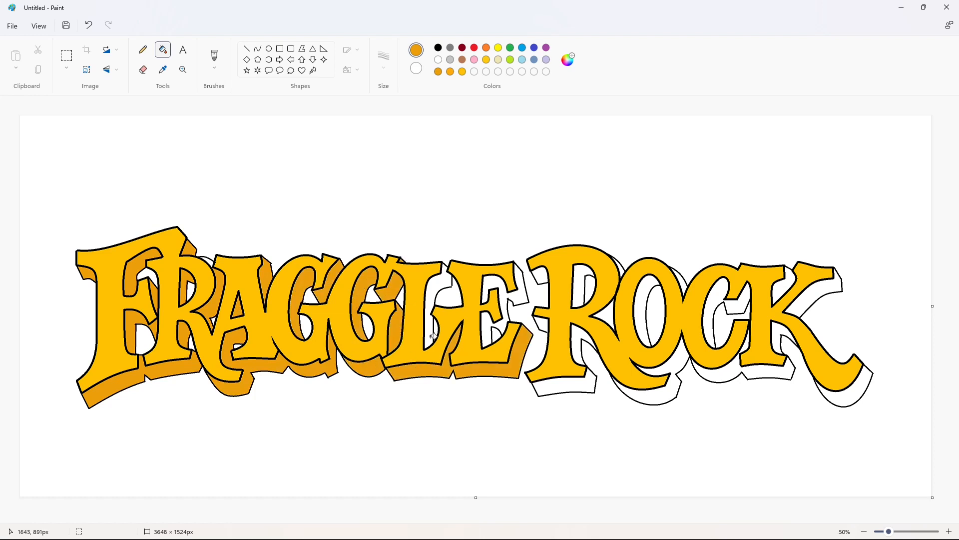
# - Try to fill the shadow between the L and E, undo it, and patch the outline there in black
pyautogui.click(434, 285)
pyautogui.hotkey('ctrl', 'z')
pyautogui.click(246, 48)
pyautogui.click(438, 47)
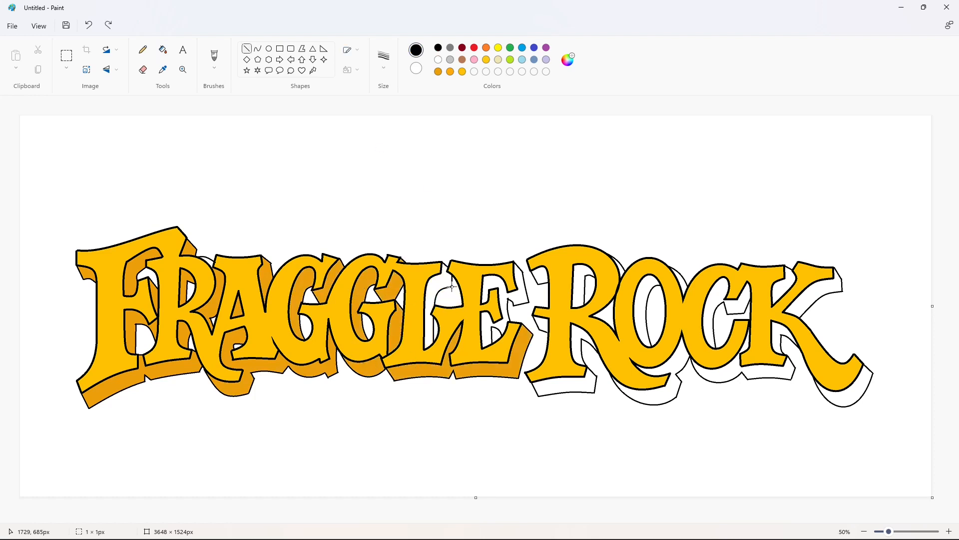
# - Fill the shadow areas between the L and E and inside the E with the darker gold
pyautogui.click(163, 49)
pyautogui.click(438, 71)
pyautogui.click(448, 278)
pyautogui.click(498, 281)
# - Fill the shadow areas left of, beneath and inside the second R with the darker gold
pyautogui.click(540, 276)
pyautogui.click(541, 324)
pyautogui.click(566, 386)
pyautogui.click(575, 345)
pyautogui.click(581, 282)
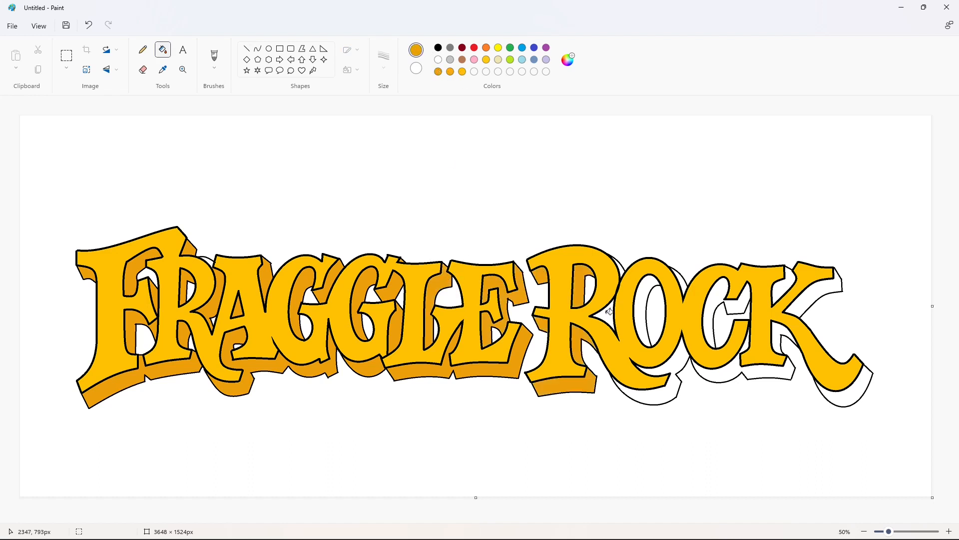
# - Fill the shadows at the second R's shoulder and tail, and inside and beside the O, with the darker gold
pyautogui.click(608, 313)
pyautogui.click(645, 395)
pyautogui.click(643, 315)
pyautogui.click(620, 266)
pyautogui.click(679, 280)
# - Fill the shadow areas of the C and K, including beneath the K's tail, with the darker gold
pyautogui.click(702, 306)
pyautogui.click(725, 369)
pyautogui.click(782, 337)
pyautogui.click(814, 297)
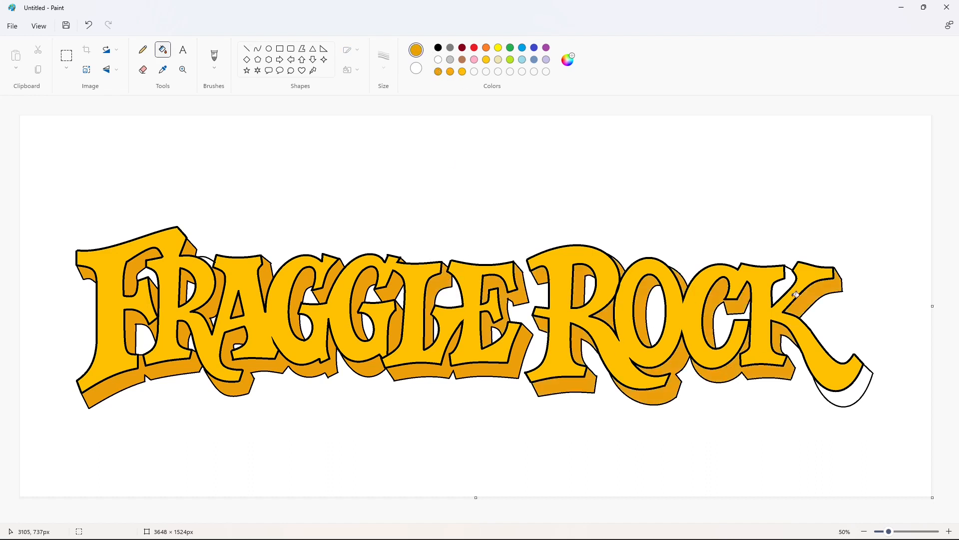
pyautogui.click(785, 285)
pyautogui.click(844, 395)
# - Mix a brighter yellow custom color and fill the faces of both words' letters with it
pyautogui.doubleClick(462, 72)
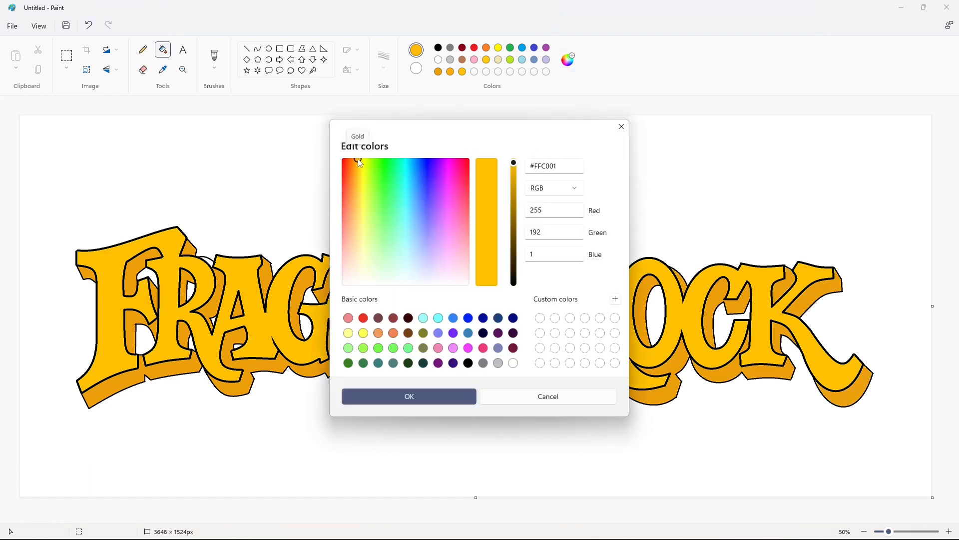
pyautogui.moveTo(361, 163); pyautogui.dragTo(362, 163)
pyautogui.click(409, 396)
pyautogui.click(207, 276)
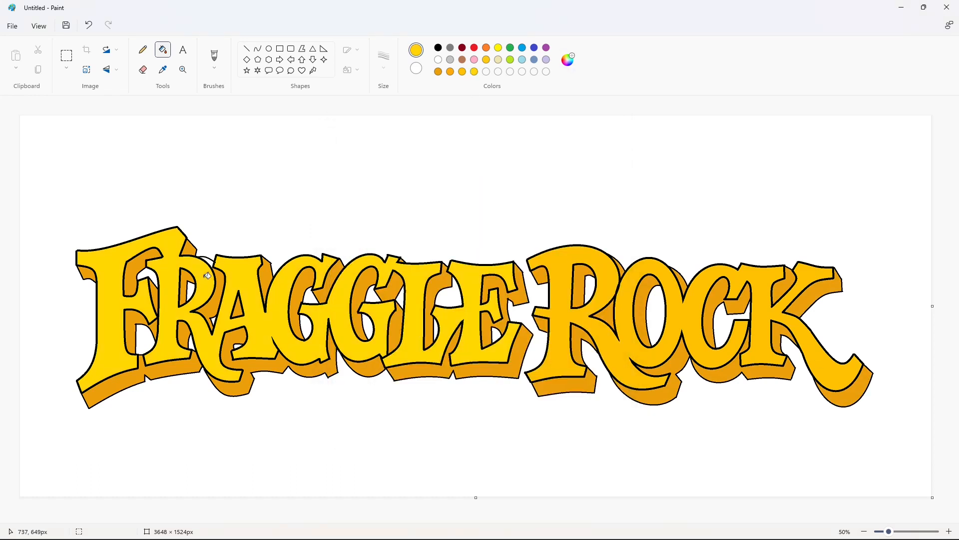
pyautogui.click(560, 281)
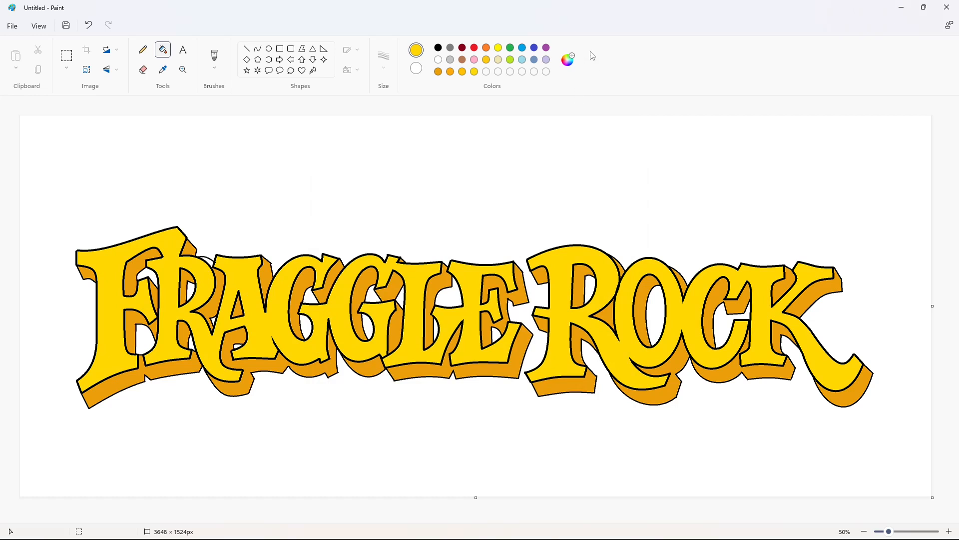
# - Fill the remaining shadow sliver between the first R's top and the A with the darker gold
pyautogui.click(439, 71)
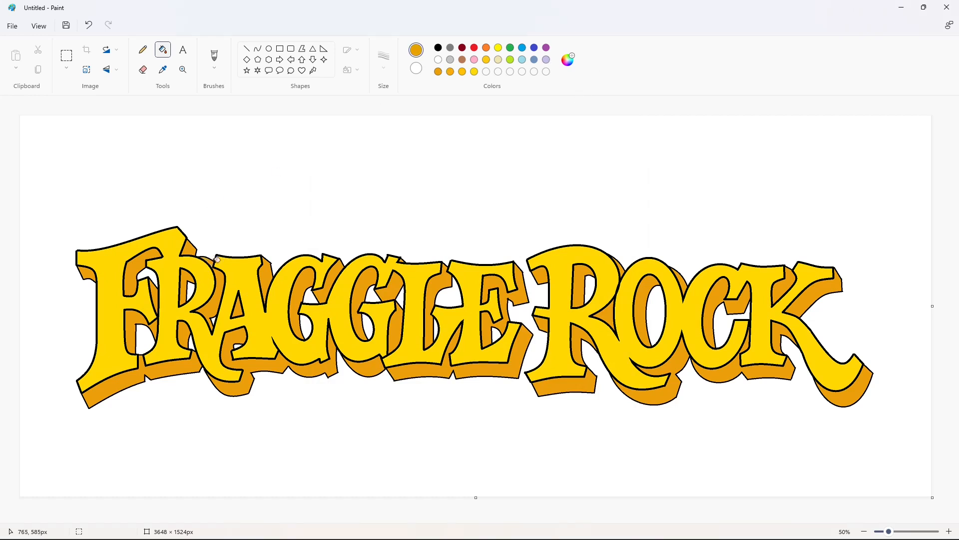